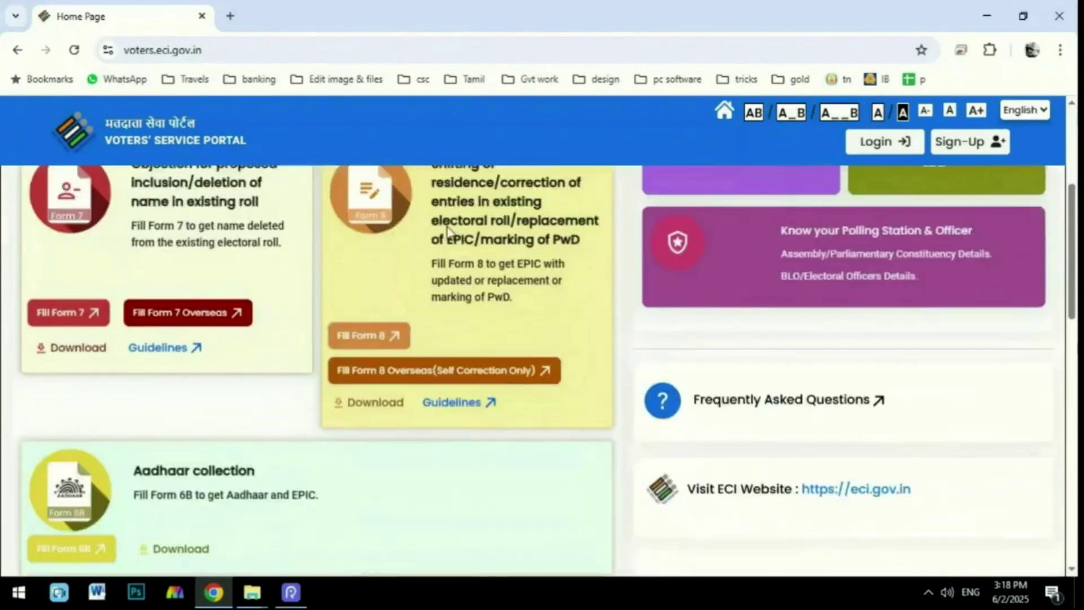
- Search Google for "voter id" and open the Voters' Services Portal from the results
scroll(449, 233, up, 7)
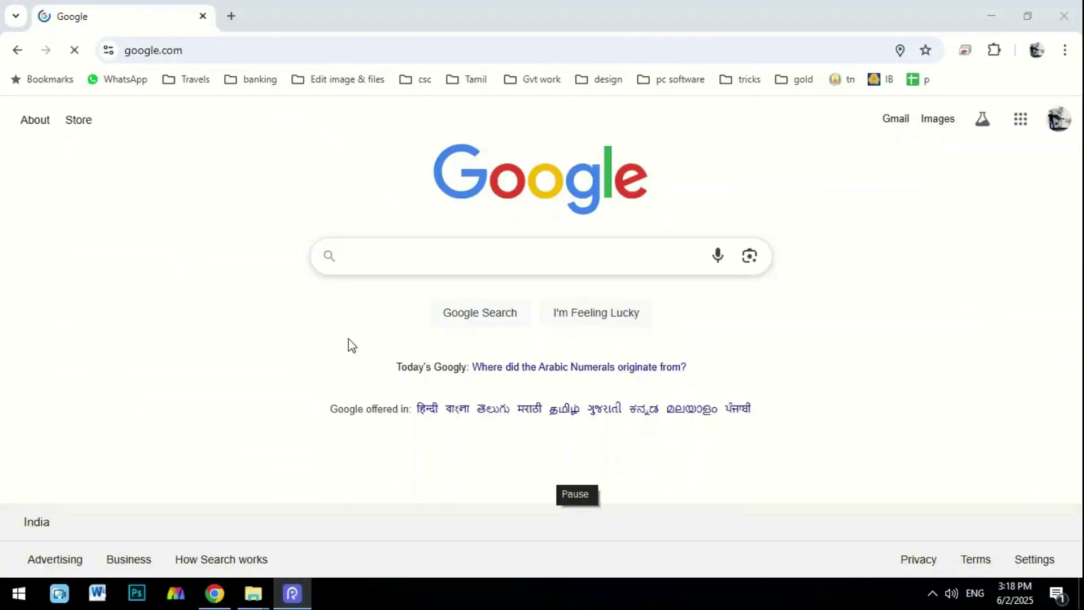
click(381, 256)
click(384, 288)
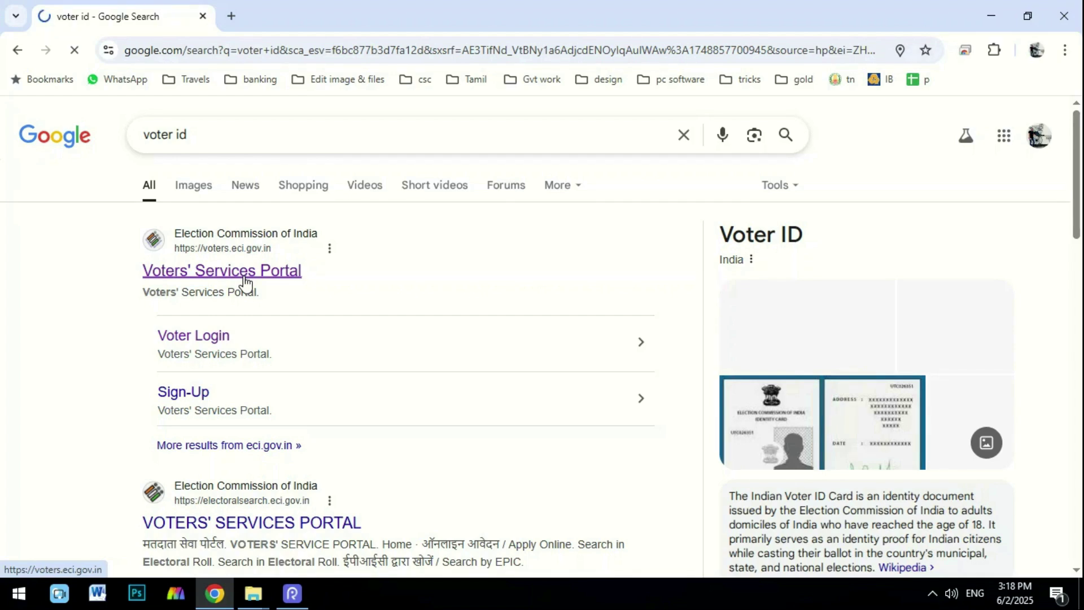
click(244, 271)
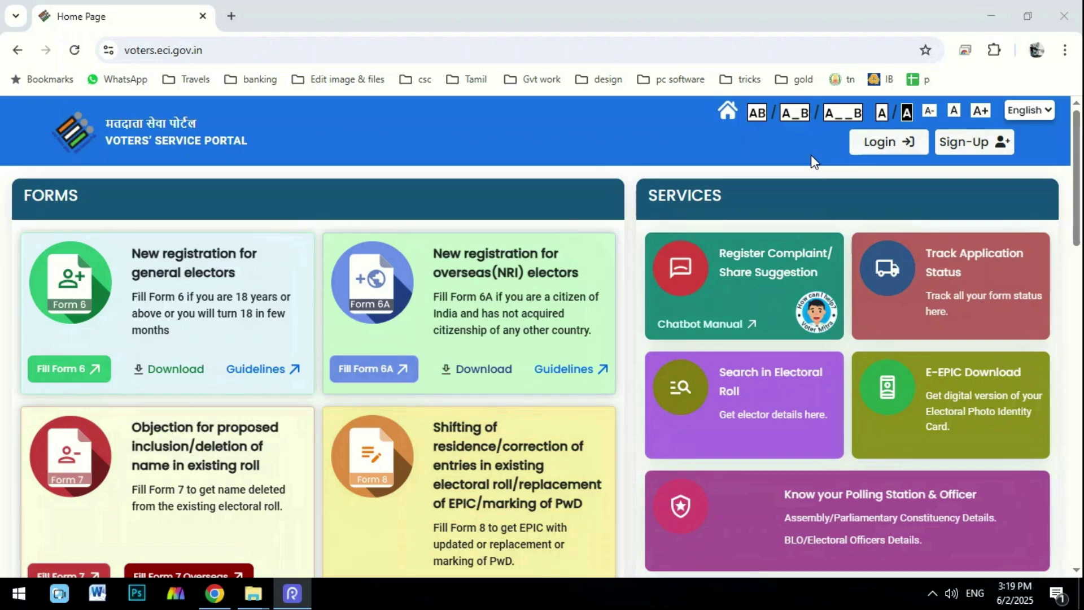
click(903, 145)
mouse_move(811, 89)
mouse_down()
mouse_move(961, 197)
mouse_move(940, 168)
mouse_move(942, 198)
mouse_up()
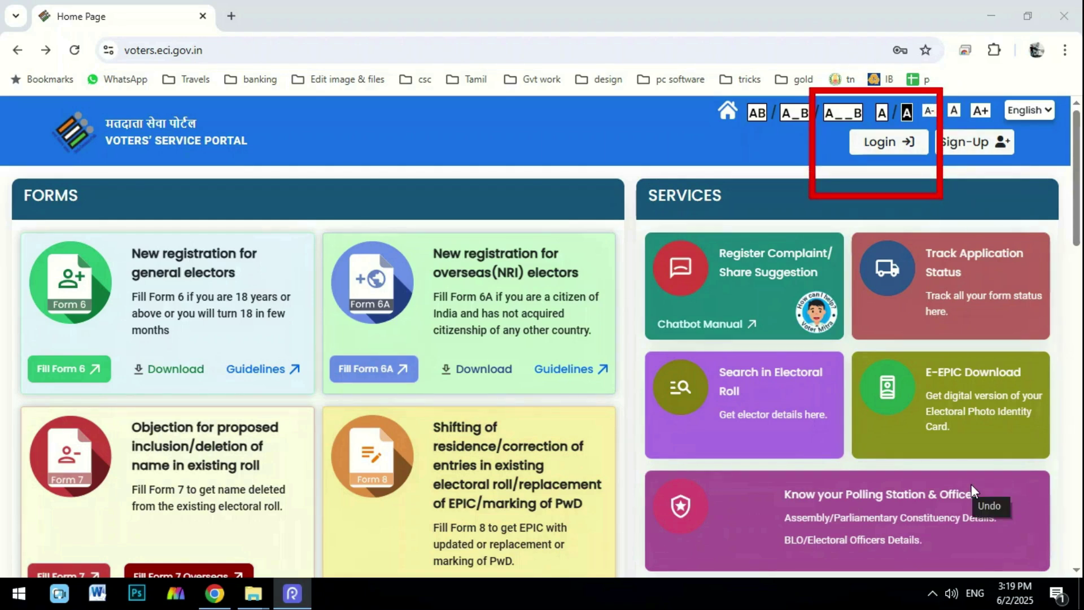
mouse_move(926, 101)
mouse_down()
mouse_move(1082, 213)
mouse_move(1018, 197)
mouse_move(1040, 184)
mouse_up()
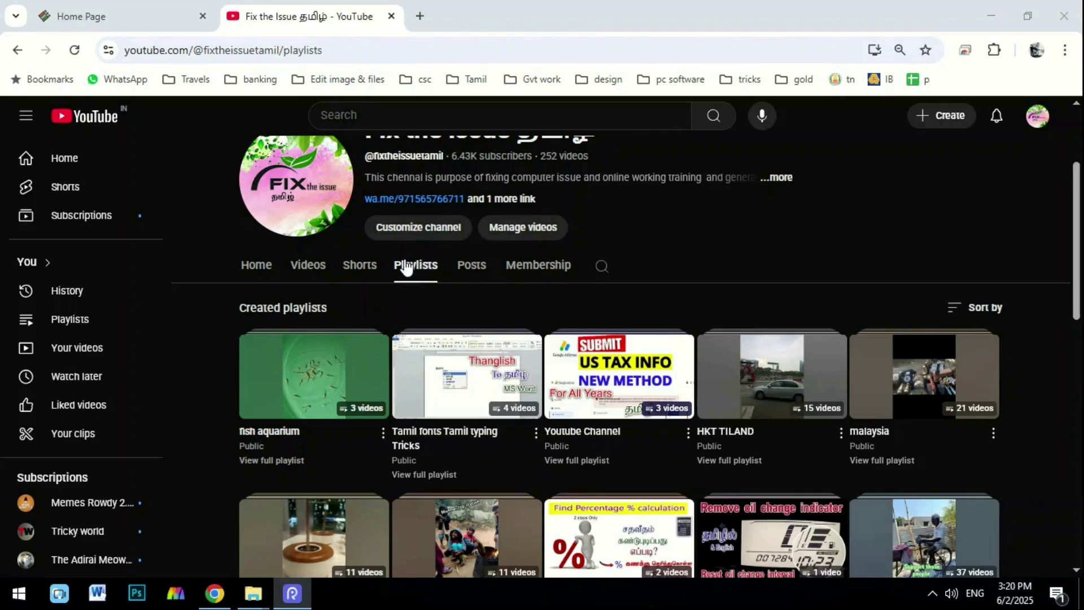
- Find and open the "Voter Id Vedio" playlist among the Fix the Issue channel's created playlists on YouTube
scroll(438, 261, down, 8)
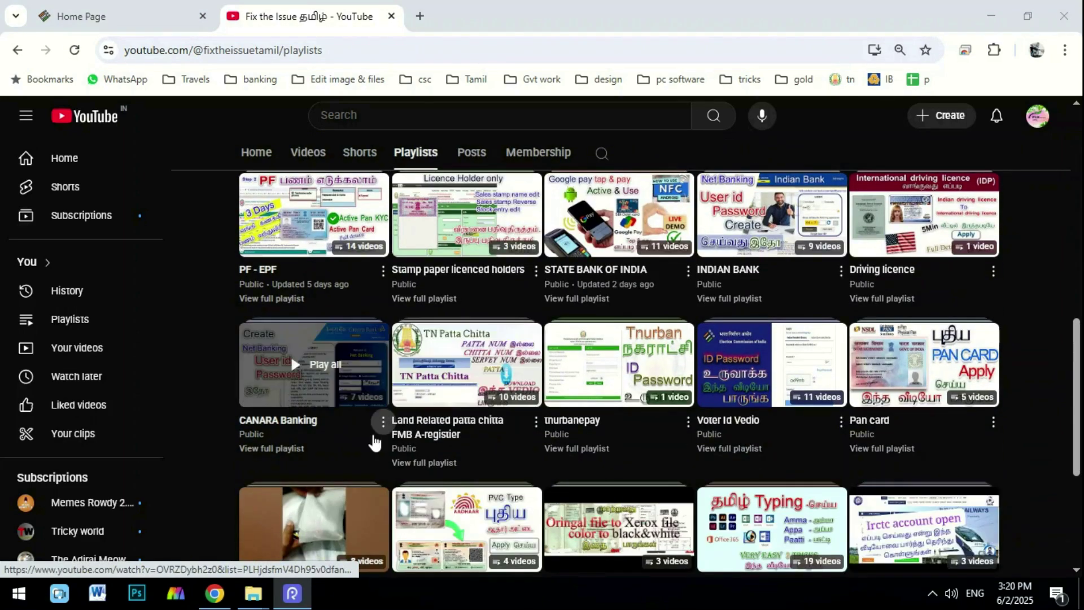
scroll(692, 358, down, 3)
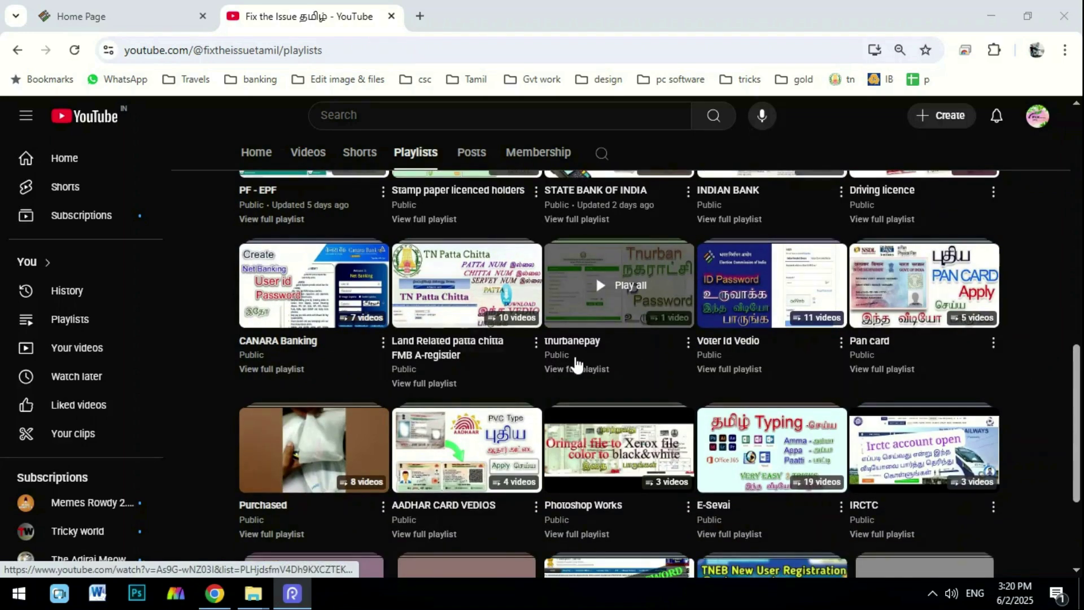
click(727, 290)
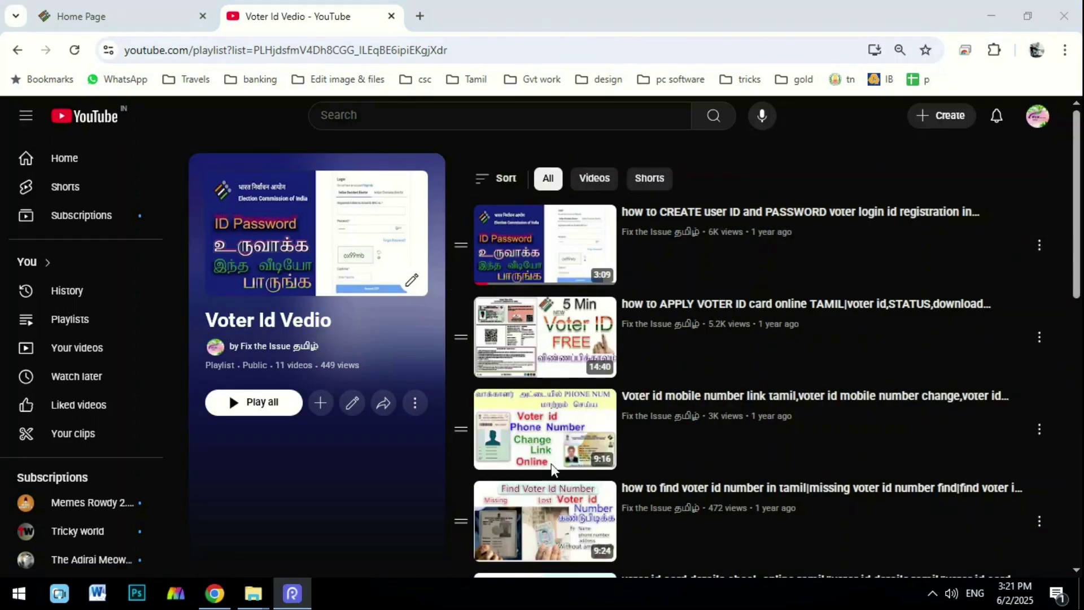
mouse_move(503, 171)
mouse_down()
mouse_move(782, 270)
mouse_move(1020, 284)
mouse_up()
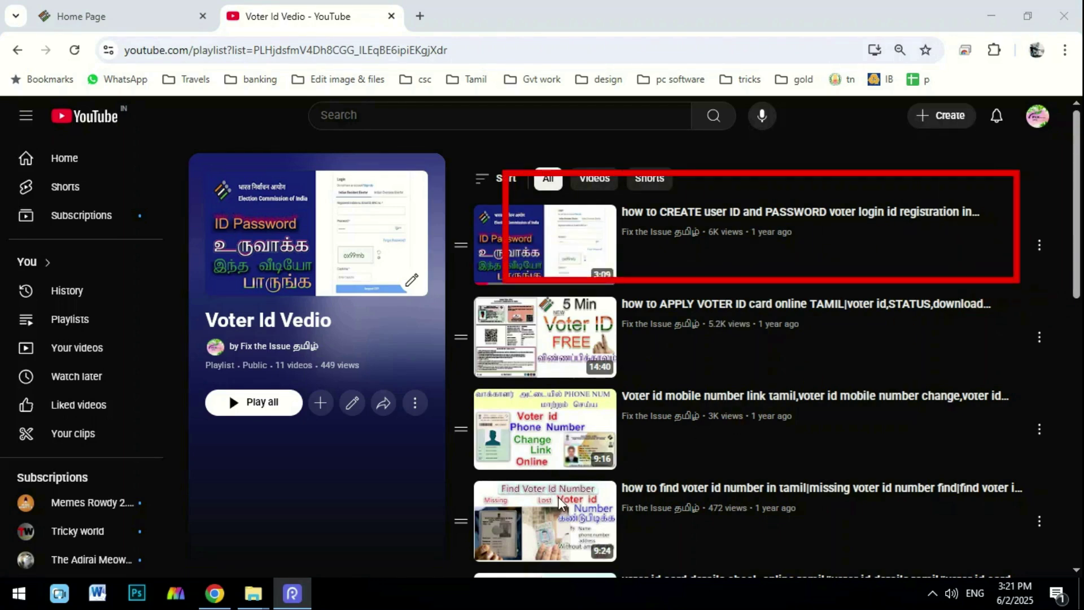
- Return to the Voters' Service Portal and open its login form for Indian resident electors
key(ctrl+shift+Tab)
click(879, 141)
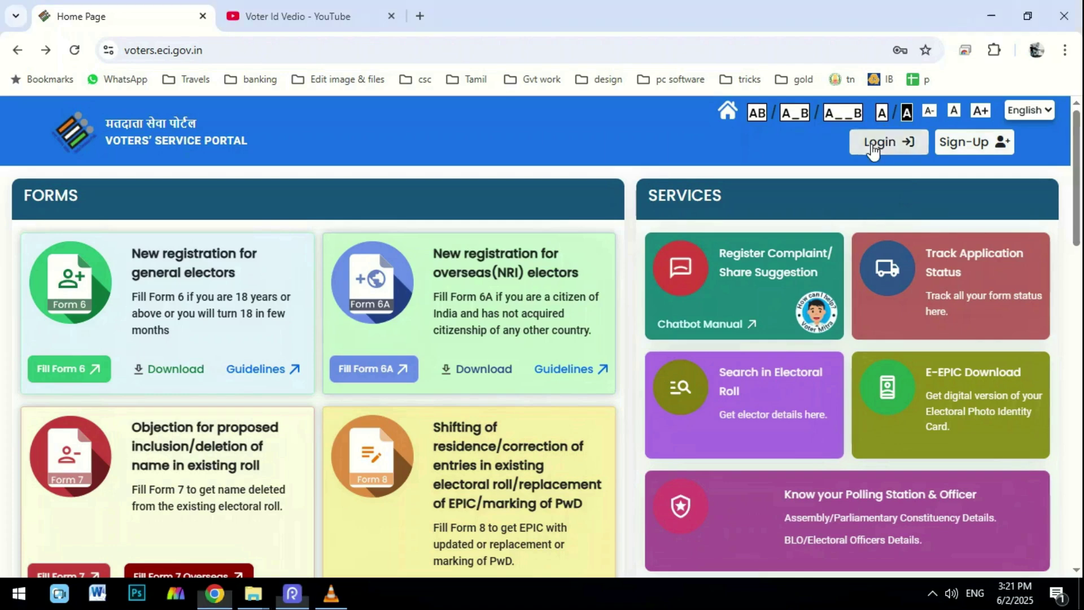
scroll(720, 454, down, 1)
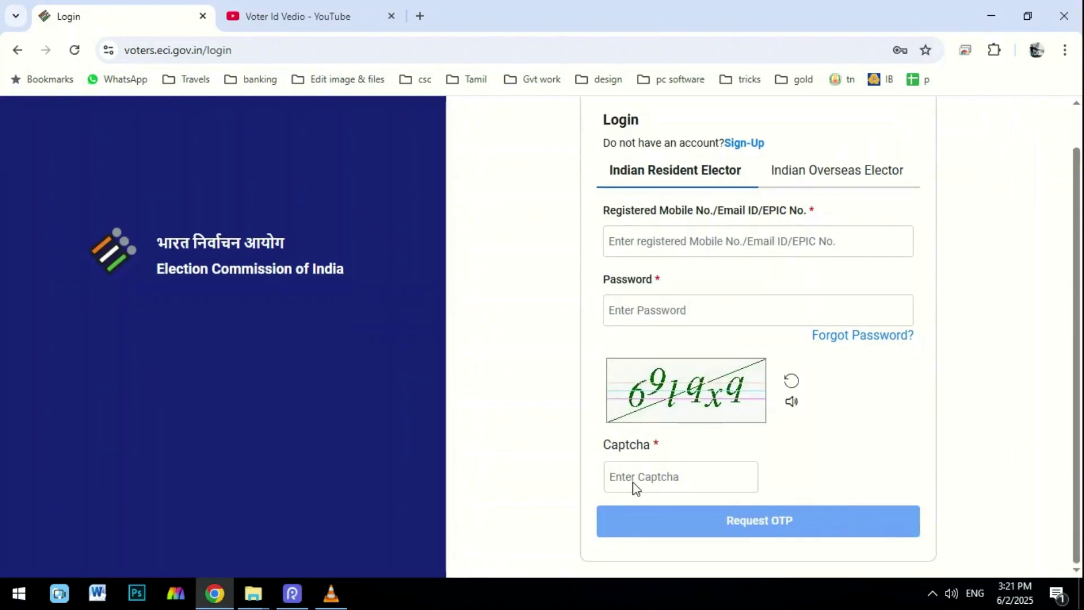
mouse_move(598, 225)
mouse_down()
mouse_move(789, 287)
mouse_move(967, 260)
mouse_up()
mouse_move(598, 275)
mouse_down()
mouse_move(680, 346)
mouse_move(845, 339)
mouse_up()
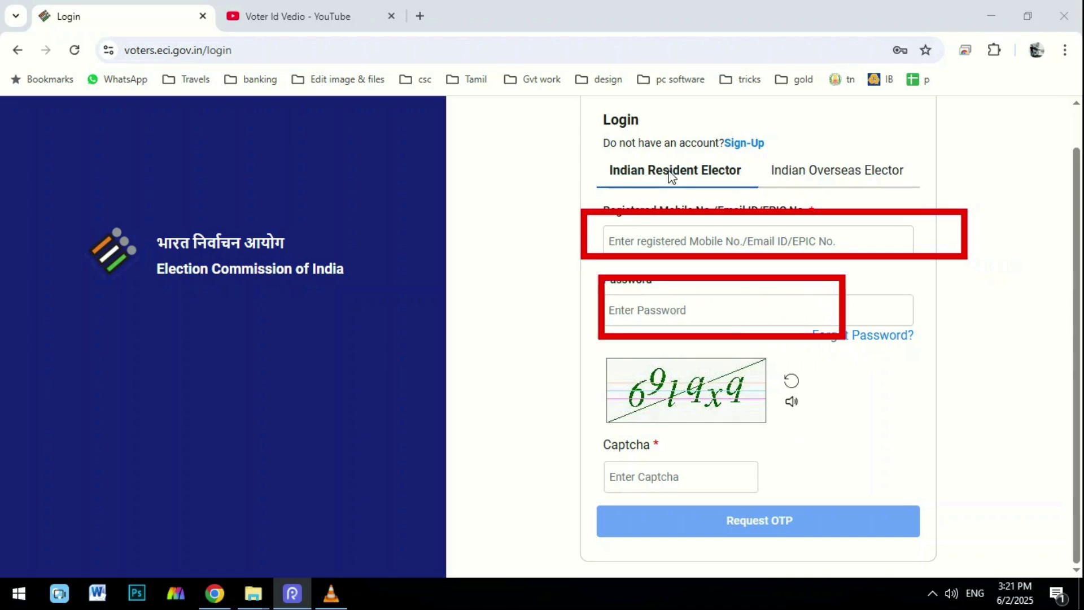
mouse_move(569, 453)
mouse_down()
mouse_move(779, 492)
mouse_move(812, 483)
mouse_up()
mouse_move(693, 492)
mouse_down()
mouse_move(719, 530)
mouse_move(835, 555)
mouse_up()
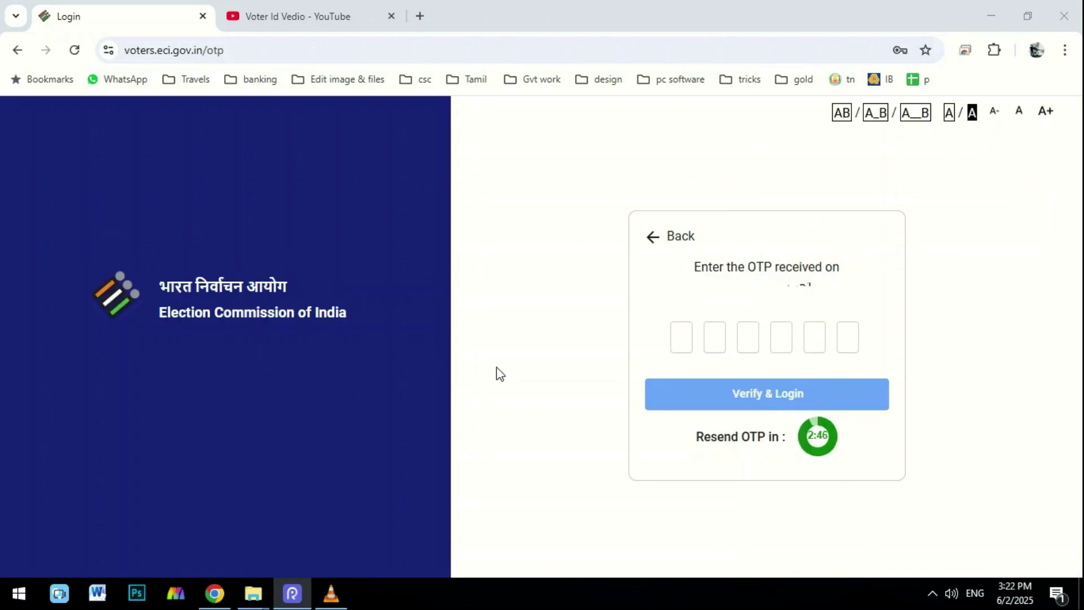
drag(650, 378, 779, 389)
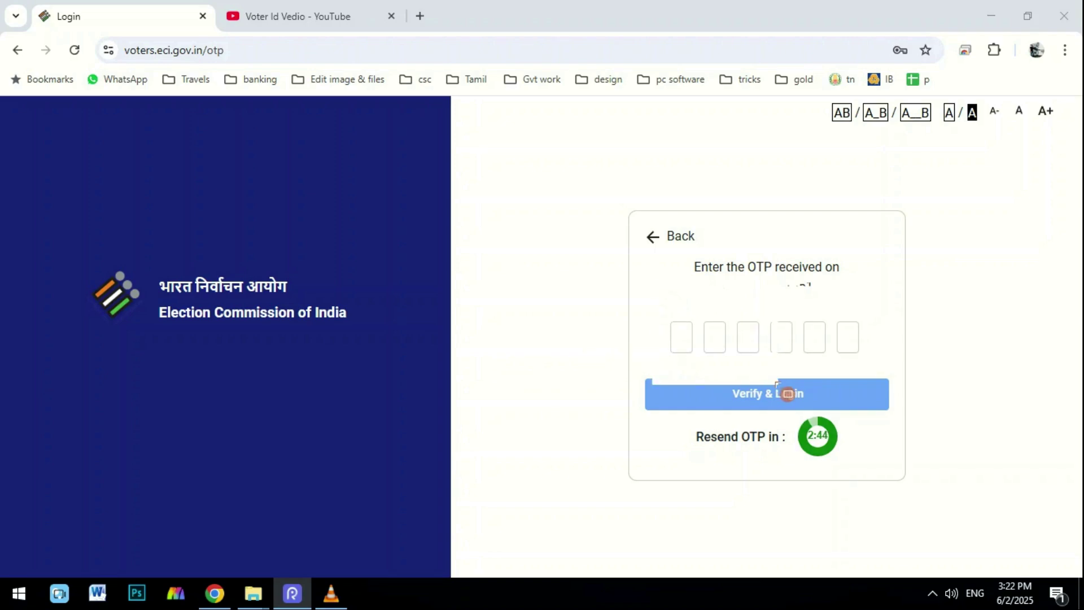
drag(628, 295, 968, 370)
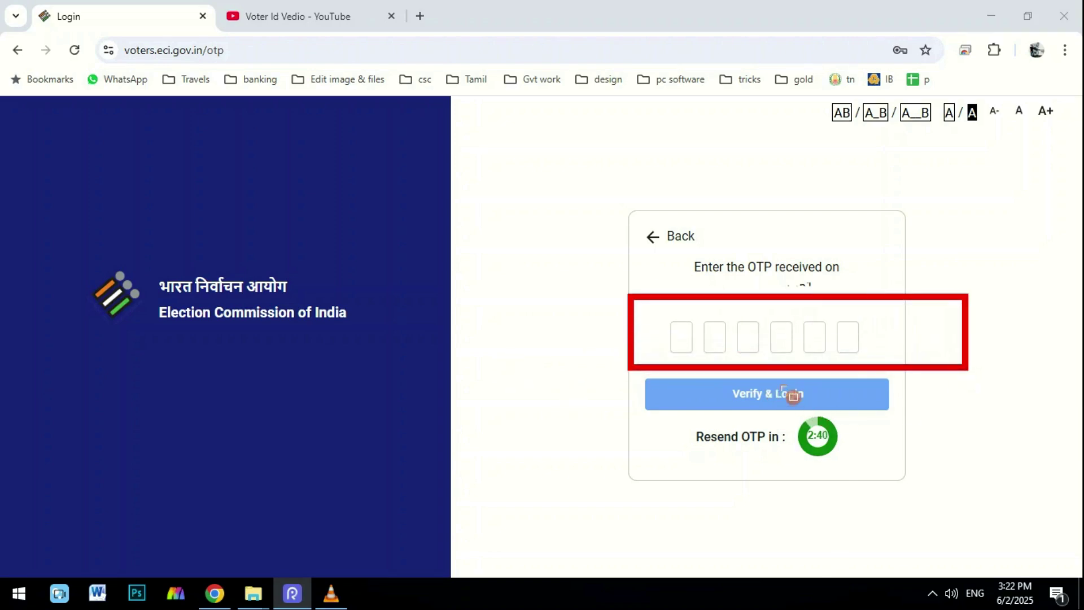
drag(707, 373, 859, 425)
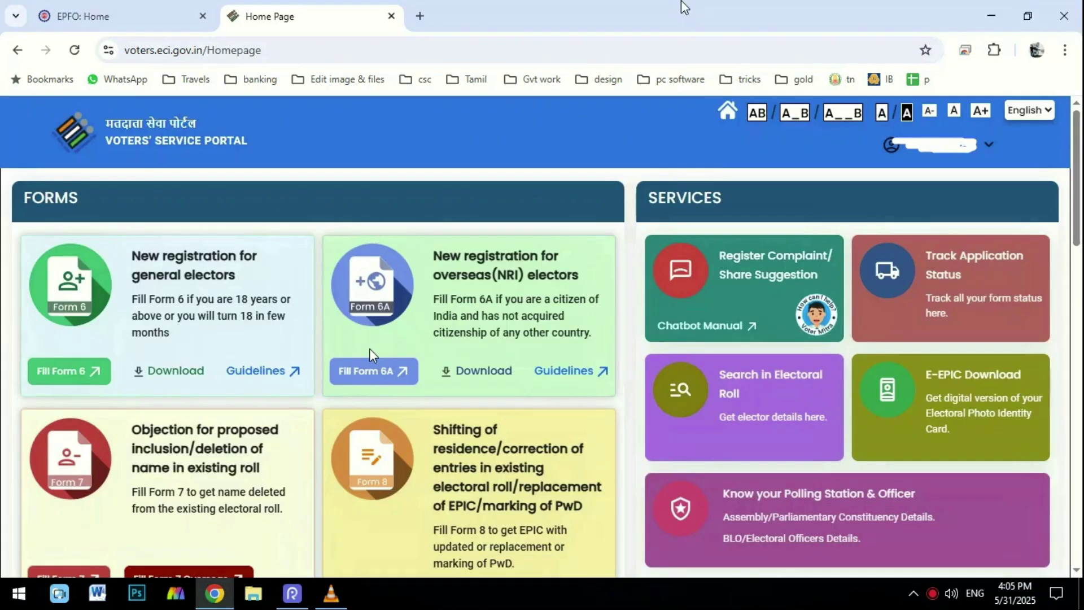
drag(881, 102, 1025, 176)
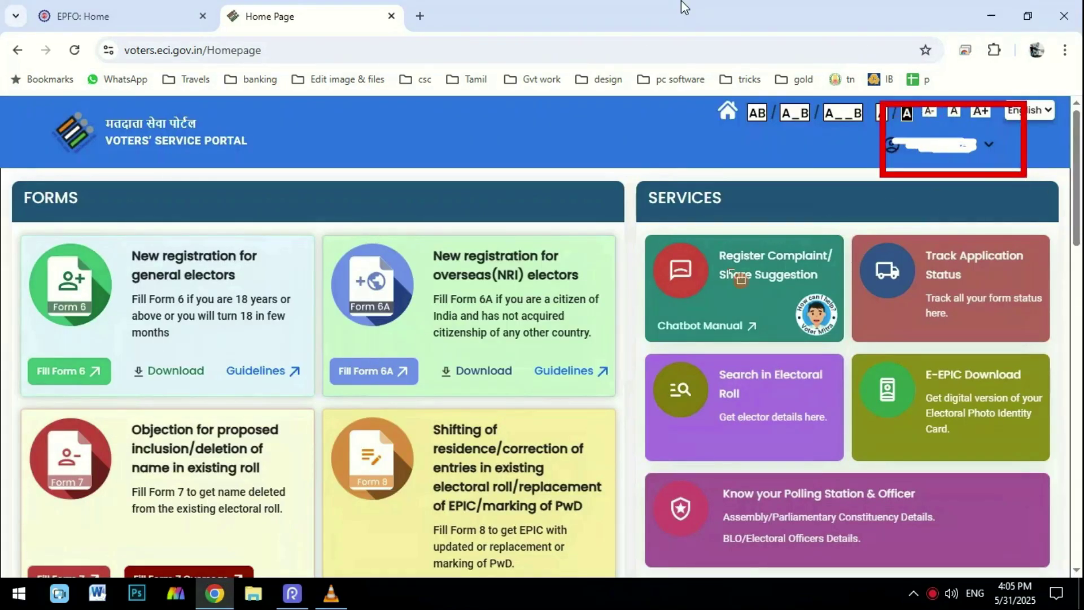
click(523, 307)
mouse_move(10, 244)
mouse_down()
mouse_move(227, 326)
mouse_move(951, 511)
mouse_move(1079, 607)
mouse_up()
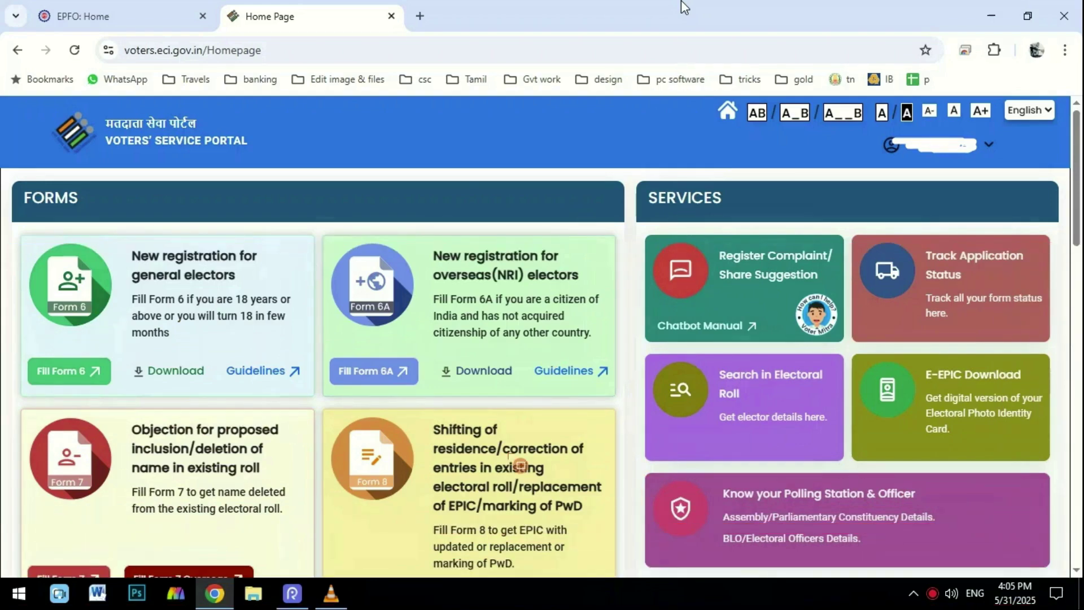
- Open Form 8 for shifting of residence, correction of entries, EPIC replacement or PwD marking
scroll(338, 338, down, 1)
drag(310, 323, 387, 397)
scroll(383, 372, down, 2)
mouse_move(387, 232)
mouse_down()
mouse_move(612, 337)
mouse_move(586, 455)
mouse_up()
mouse_move(315, 366)
mouse_down()
mouse_move(432, 434)
mouse_move(581, 433)
mouse_move(583, 420)
mouse_up()
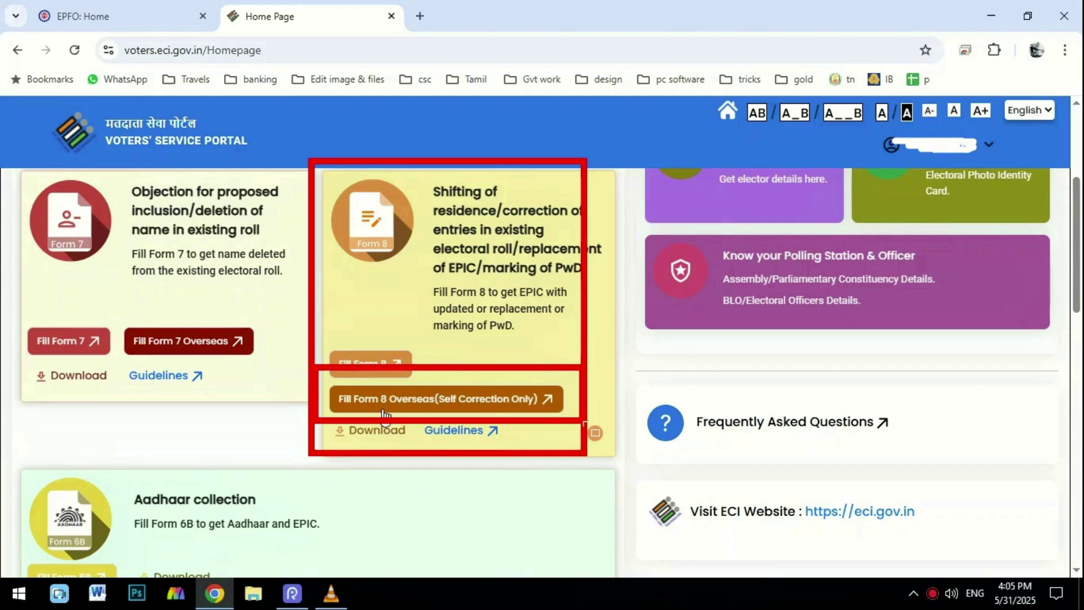
click(382, 372)
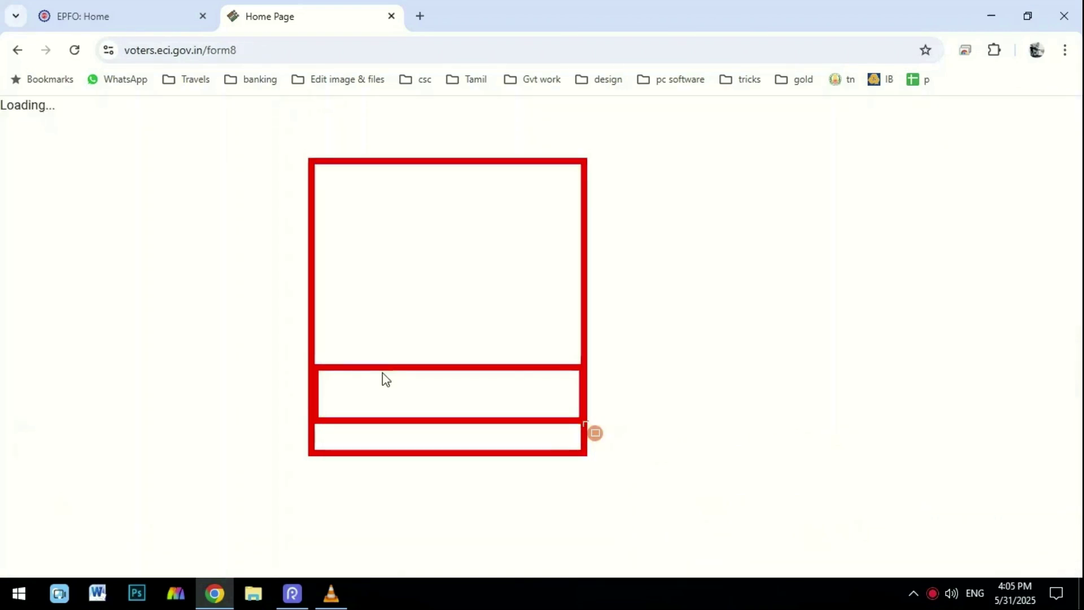
key(ctrl+z)
key(ctrl+z)
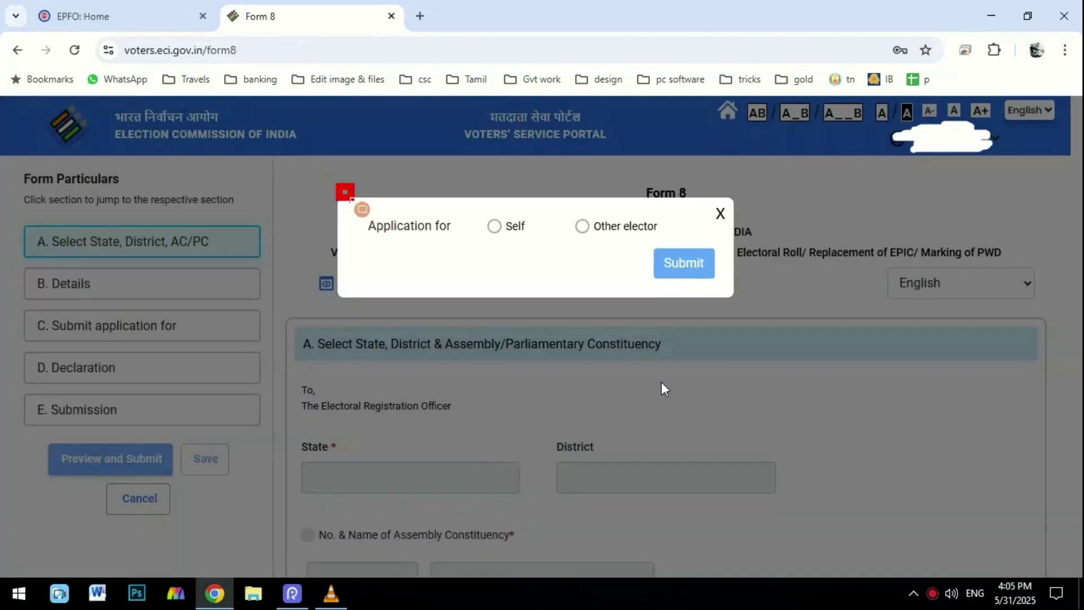
mouse_move(362, 210)
mouse_down()
mouse_move(578, 281)
mouse_move(750, 283)
mouse_move(739, 258)
mouse_up()
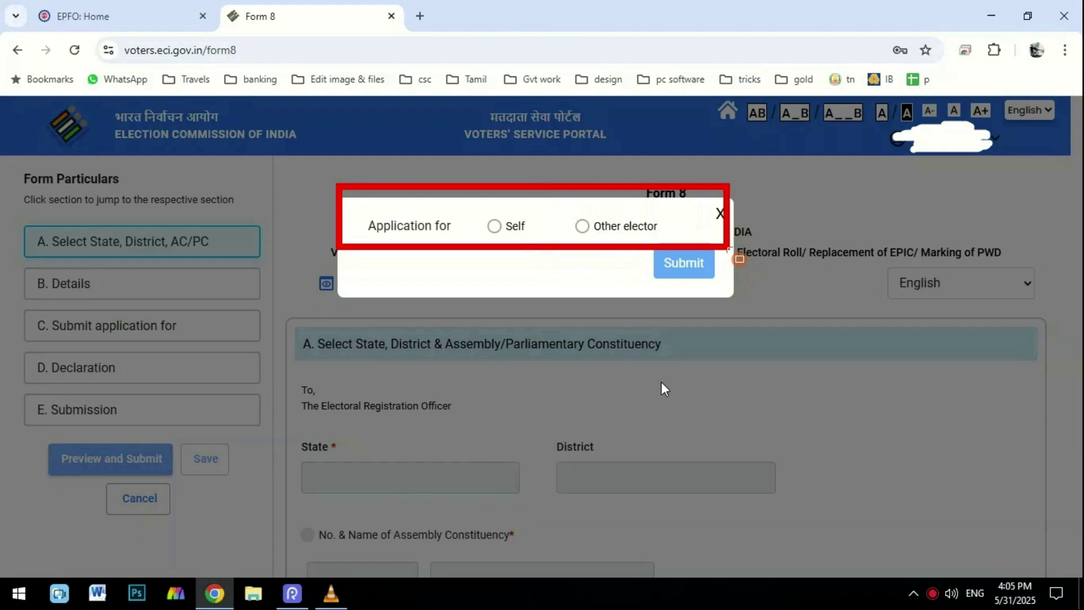
click(673, 67)
drag(459, 195, 539, 252)
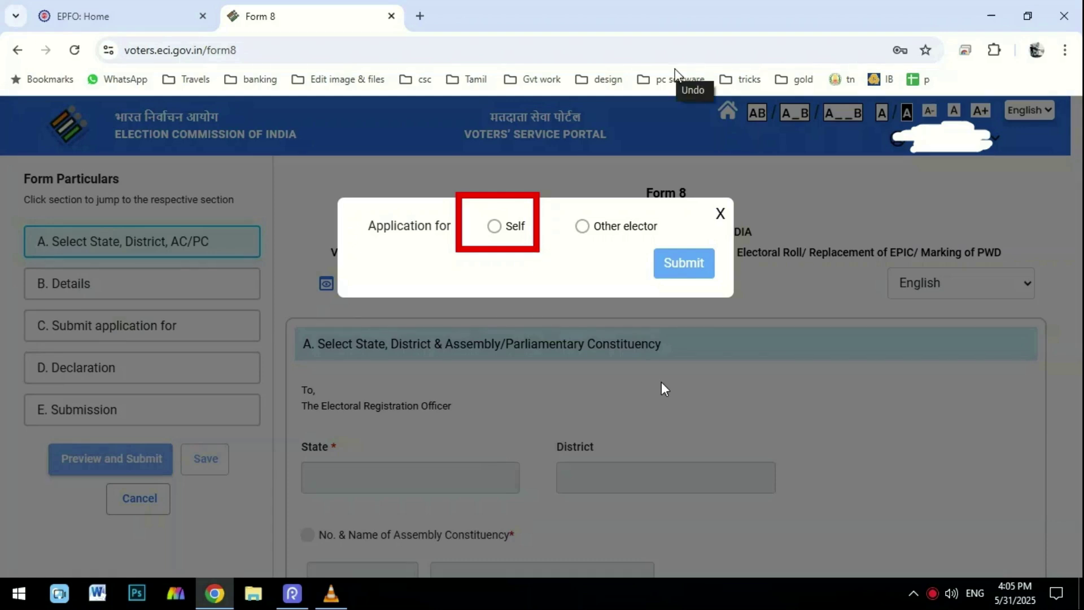
click(667, 82)
drag(460, 183, 542, 257)
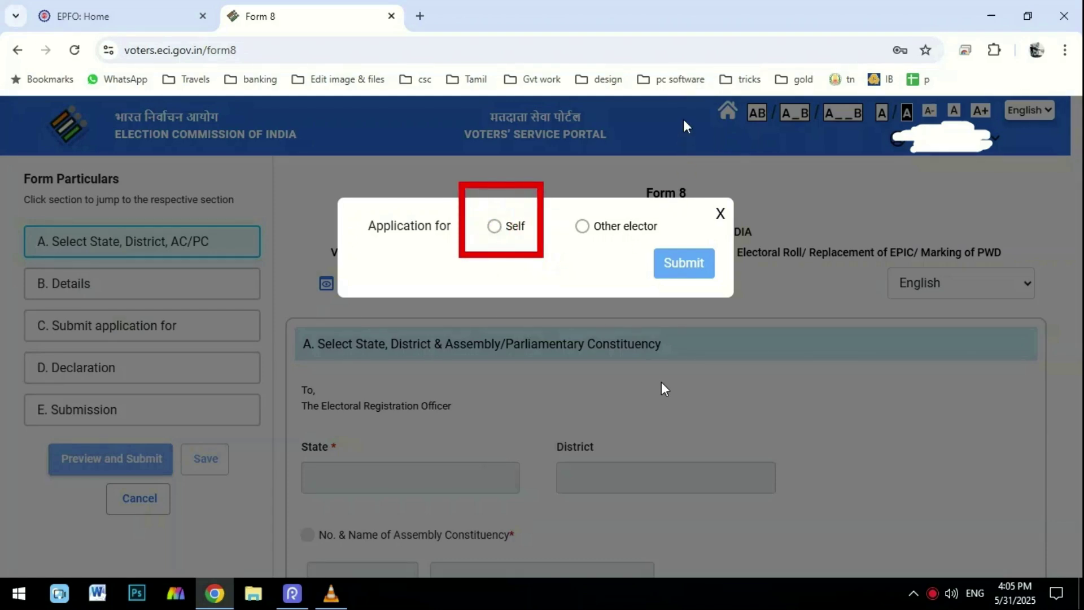
click(663, 77)
drag(555, 195, 670, 250)
click(670, 79)
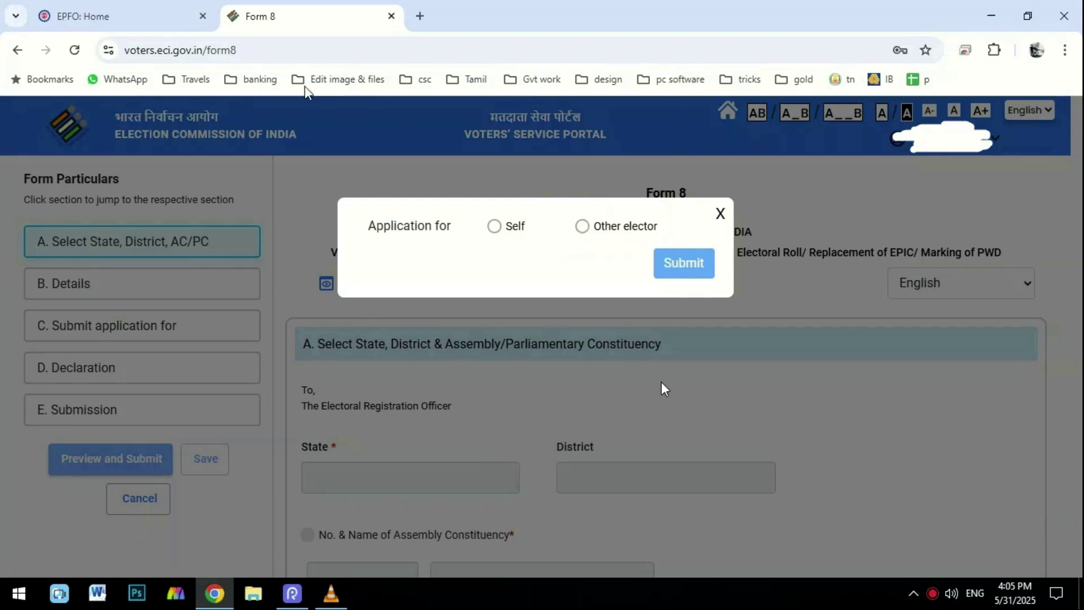
- Set the Form 8 application to Other elector, enter the elector's EPIC number and submit it
click(582, 226)
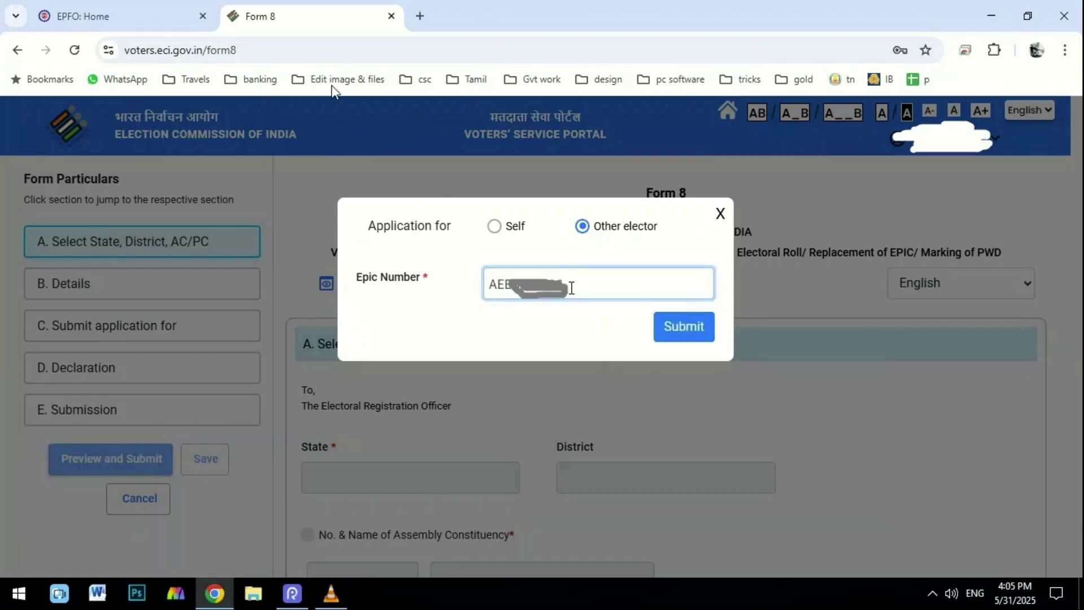
mouse_move(624, 275)
mouse_down()
mouse_move(694, 340)
mouse_move(747, 367)
mouse_up()
click(684, 326)
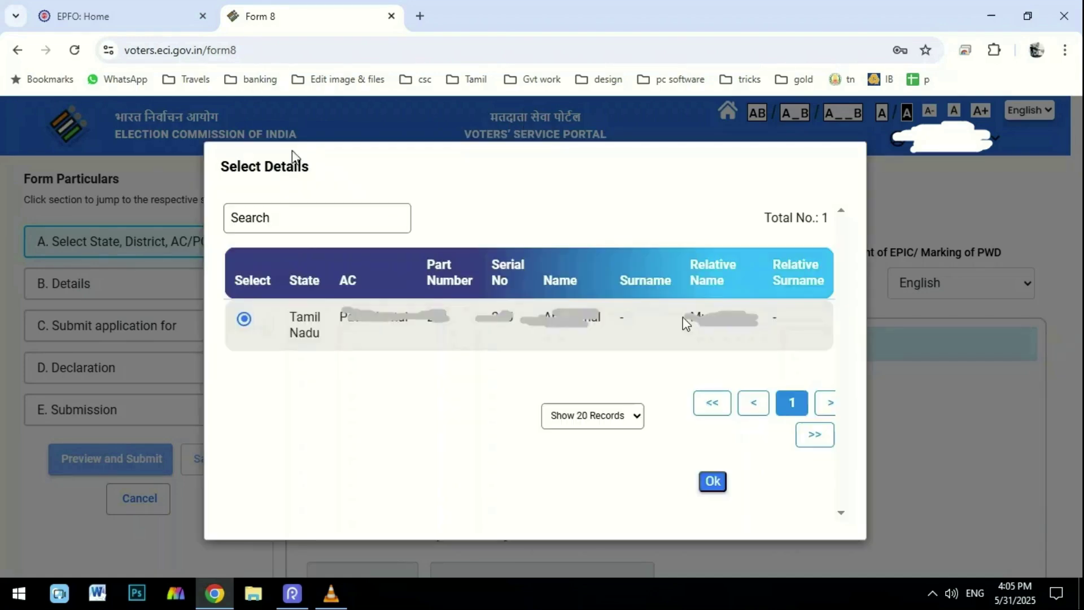
- Check the listed elector's constituency, name and relative name, and confirm the selected record
mouse_move(246, 249)
mouse_down()
mouse_move(314, 387)
mouse_move(566, 375)
mouse_move(817, 388)
mouse_up()
mouse_move(328, 268)
mouse_down()
mouse_move(490, 356)
mouse_move(557, 359)
mouse_move(503, 341)
mouse_up()
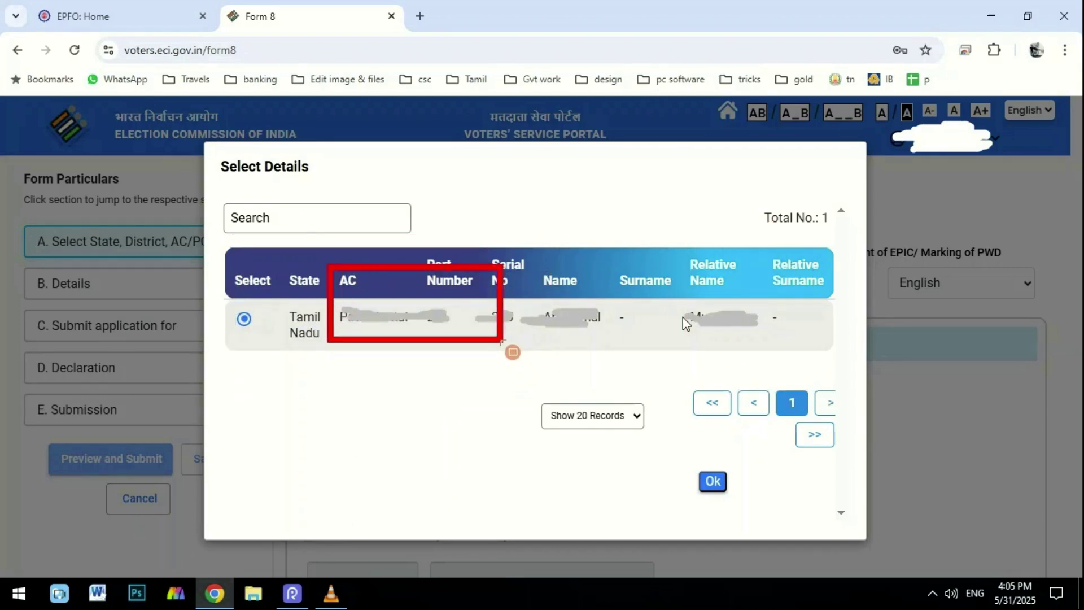
mouse_move(532, 269)
mouse_down()
mouse_move(603, 365)
mouse_move(616, 365)
mouse_up()
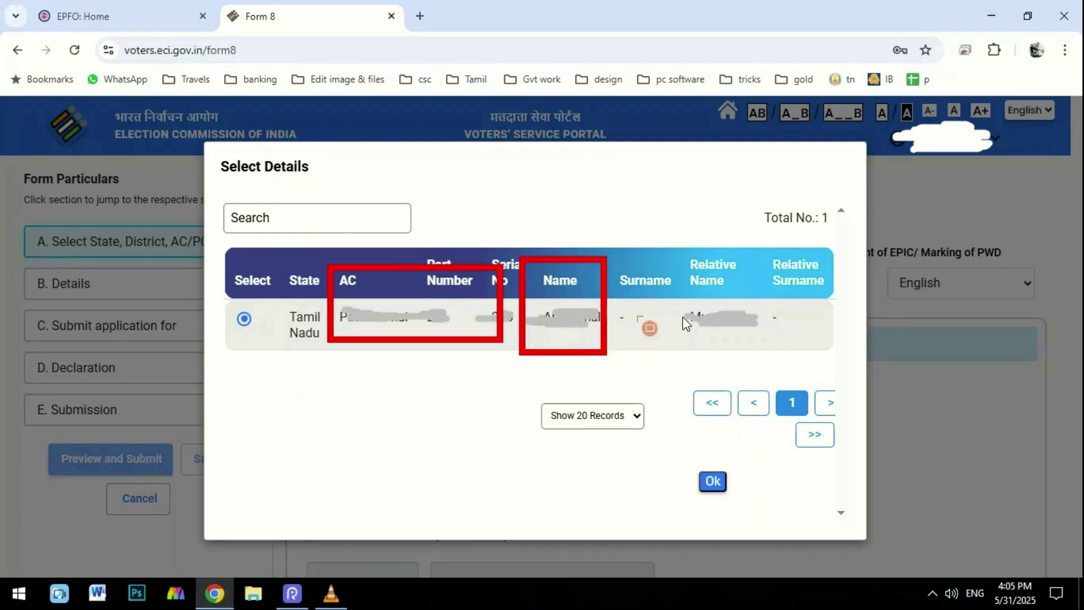
mouse_move(668, 245)
mouse_down()
mouse_move(728, 351)
mouse_move(794, 368)
mouse_up()
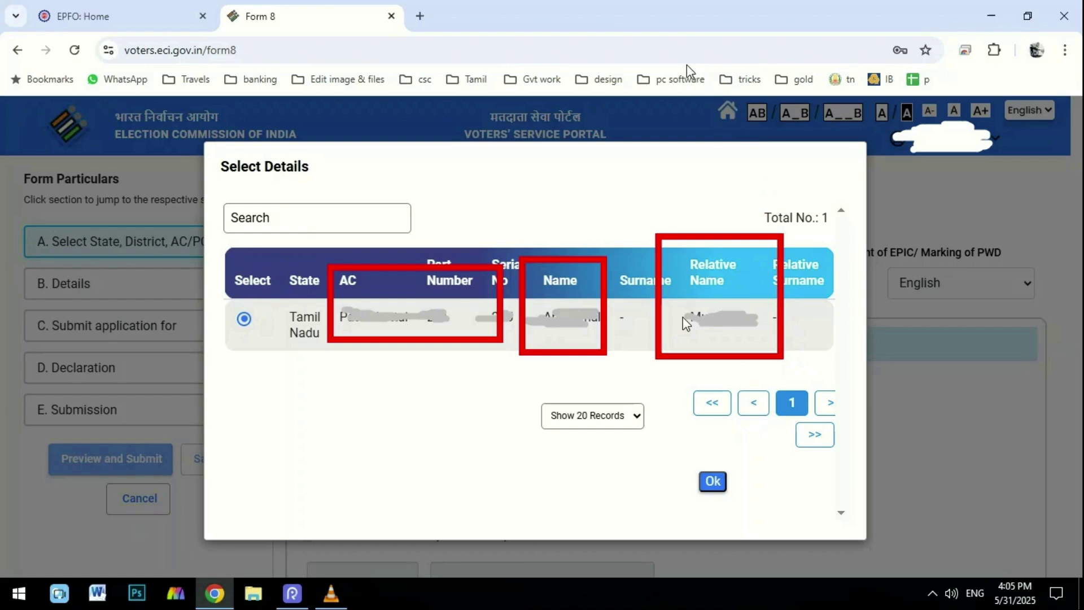
key(ctrl+z)
key(ctrl+z)
key(ctrl+z)
drag(685, 444, 754, 530)
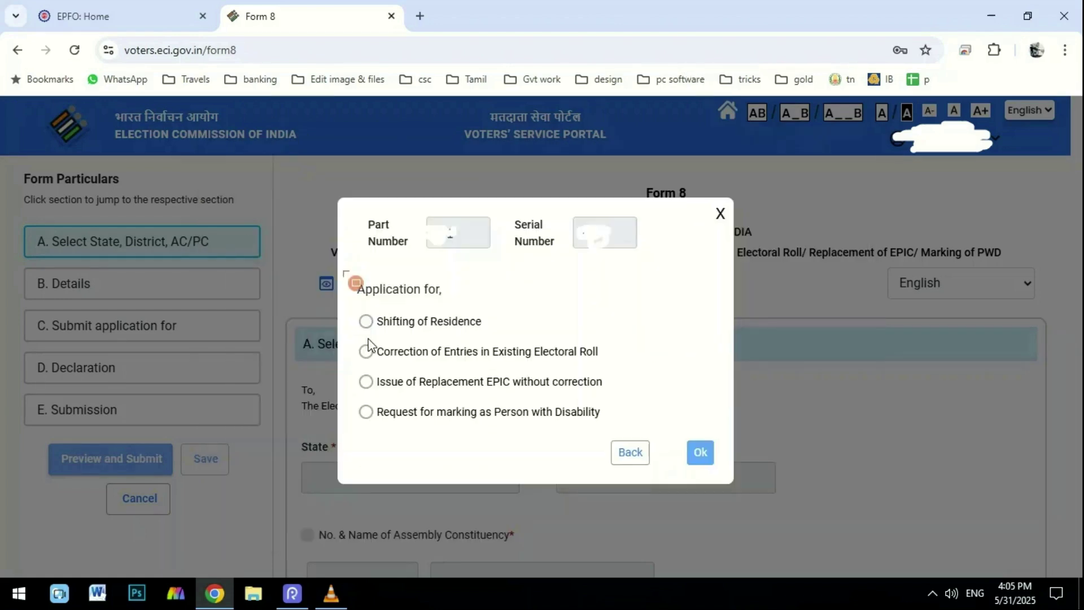
mouse_move(348, 267)
mouse_down()
mouse_move(536, 451)
mouse_move(404, 333)
mouse_move(602, 435)
mouse_move(654, 448)
mouse_up()
key(ctrl+z)
mouse_move(349, 296)
mouse_down()
mouse_move(376, 321)
mouse_move(508, 349)
mouse_up()
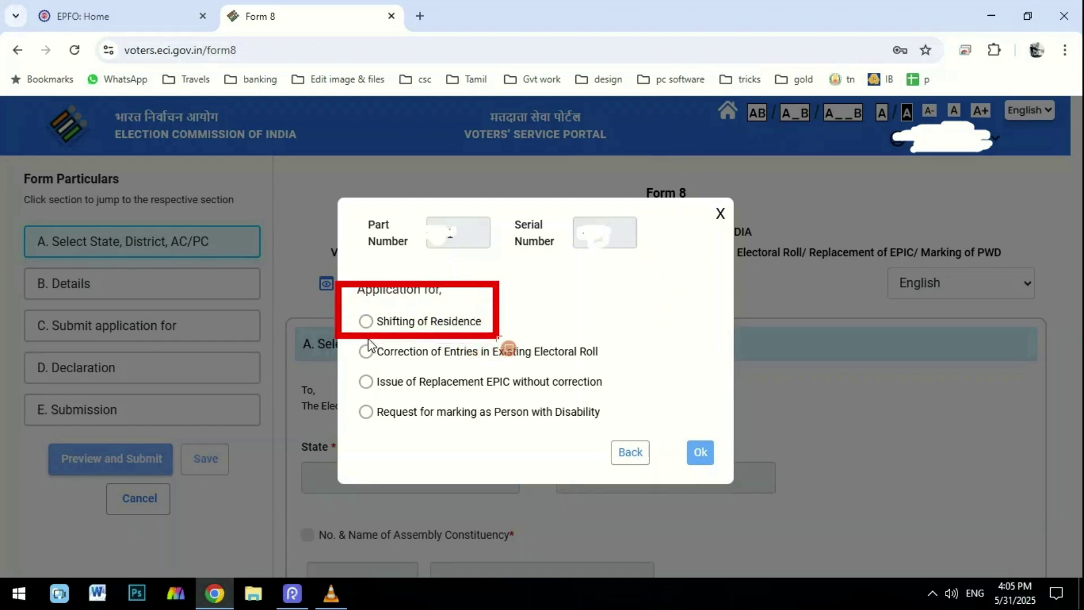
click(677, 69)
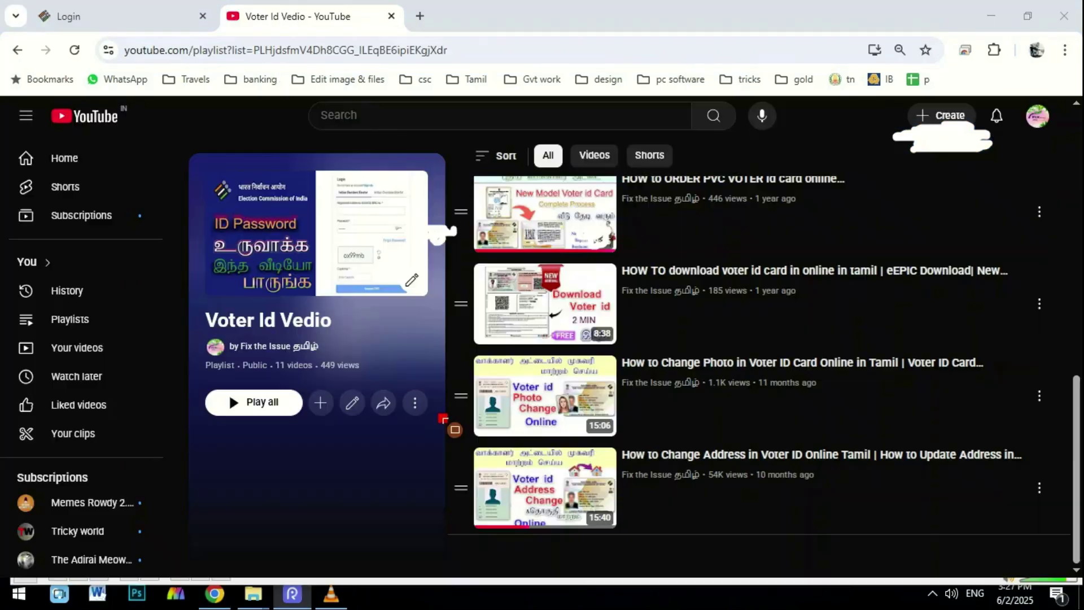
mouse_move(439, 416)
mouse_down()
mouse_move(623, 527)
mouse_move(801, 547)
mouse_move(981, 542)
mouse_up()
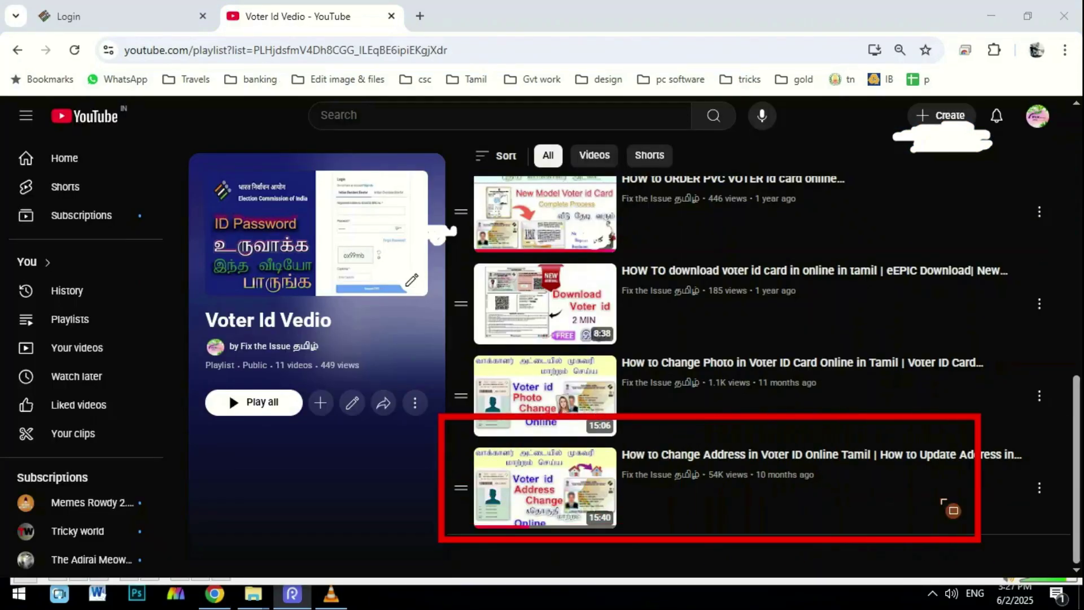
click(682, 140)
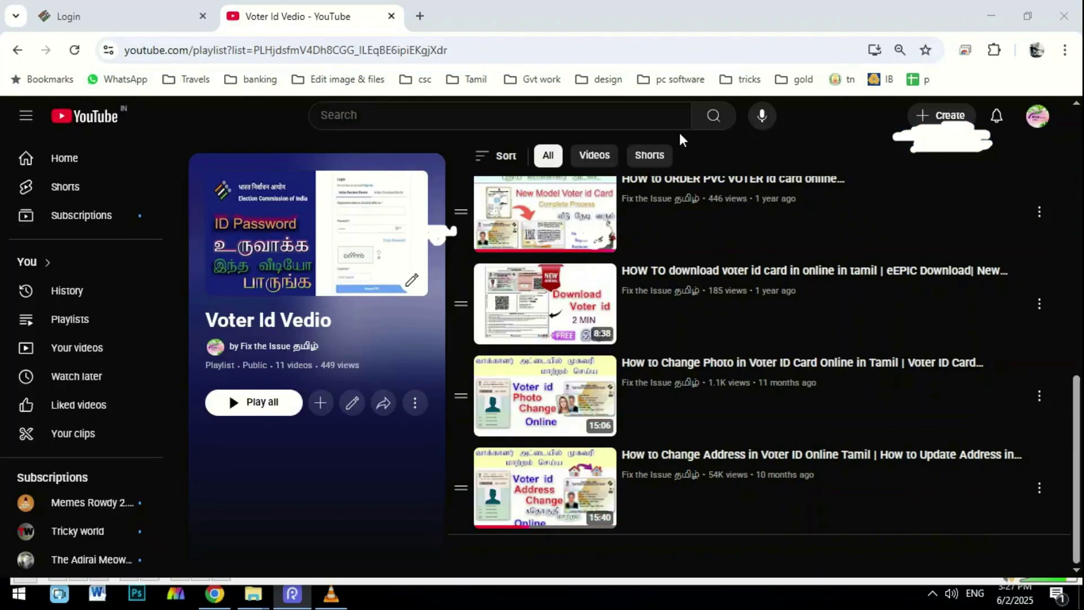
- Look through the Voter Id Vedio playlist on YouTube for videos on photo change, card download, PVC ordering and status check
drag(491, 357, 857, 431)
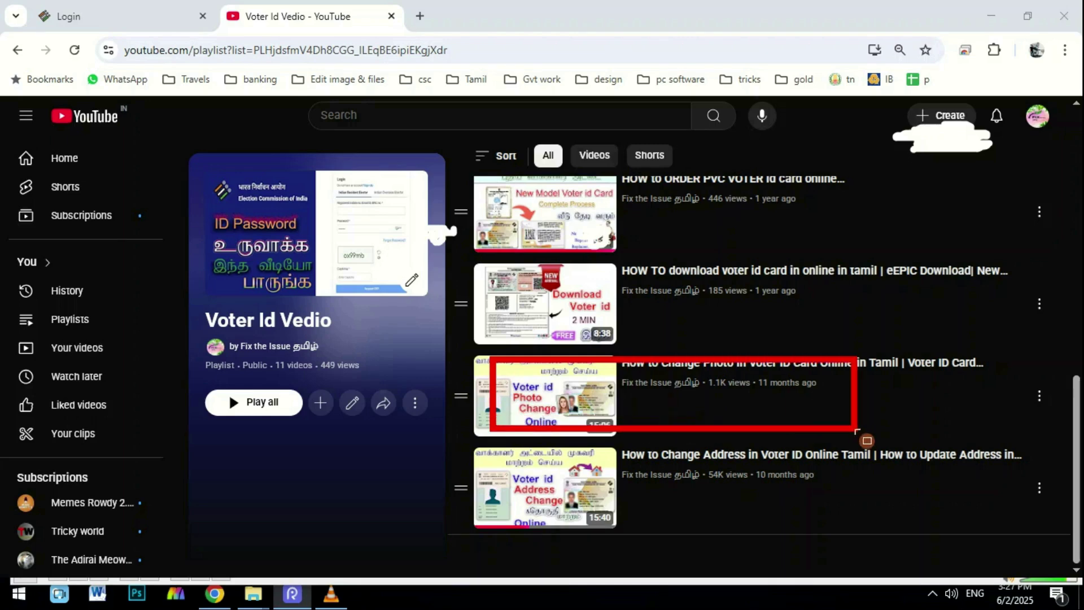
click(682, 139)
drag(484, 247, 847, 337)
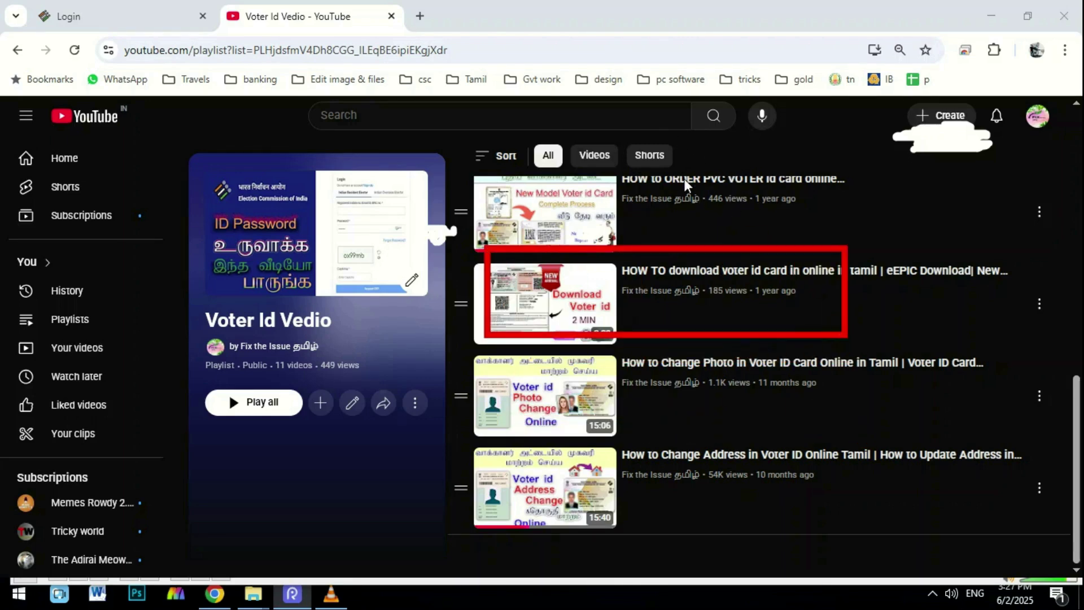
click(681, 135)
scroll(769, 393, up, 5)
mouse_move(479, 460)
mouse_down()
mouse_move(534, 539)
mouse_move(793, 569)
mouse_up()
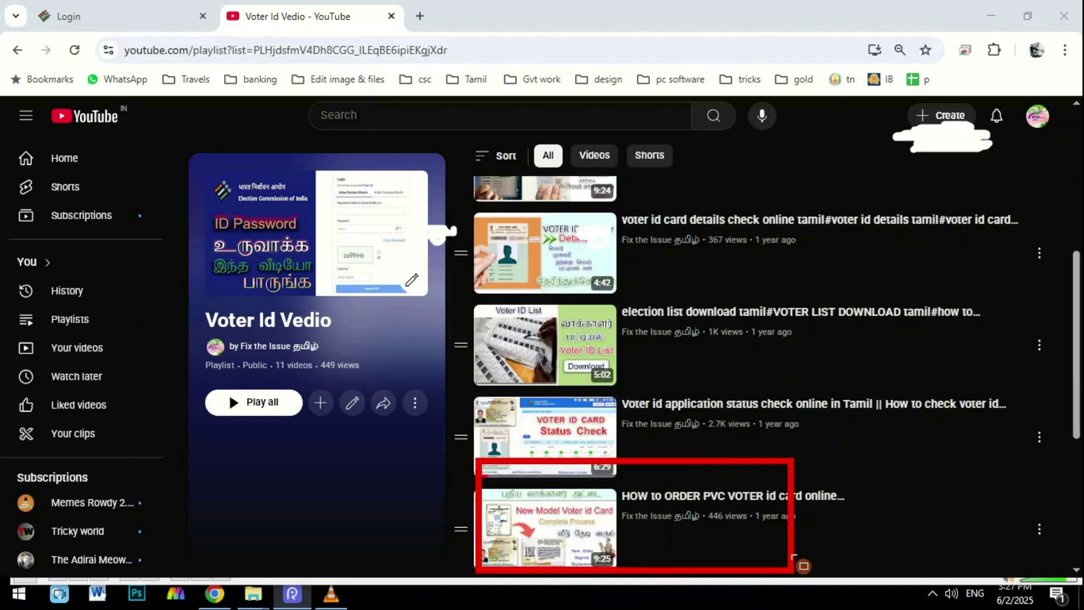
click(673, 149)
mouse_move(473, 395)
mouse_down()
mouse_move(509, 441)
mouse_move(951, 472)
mouse_up()
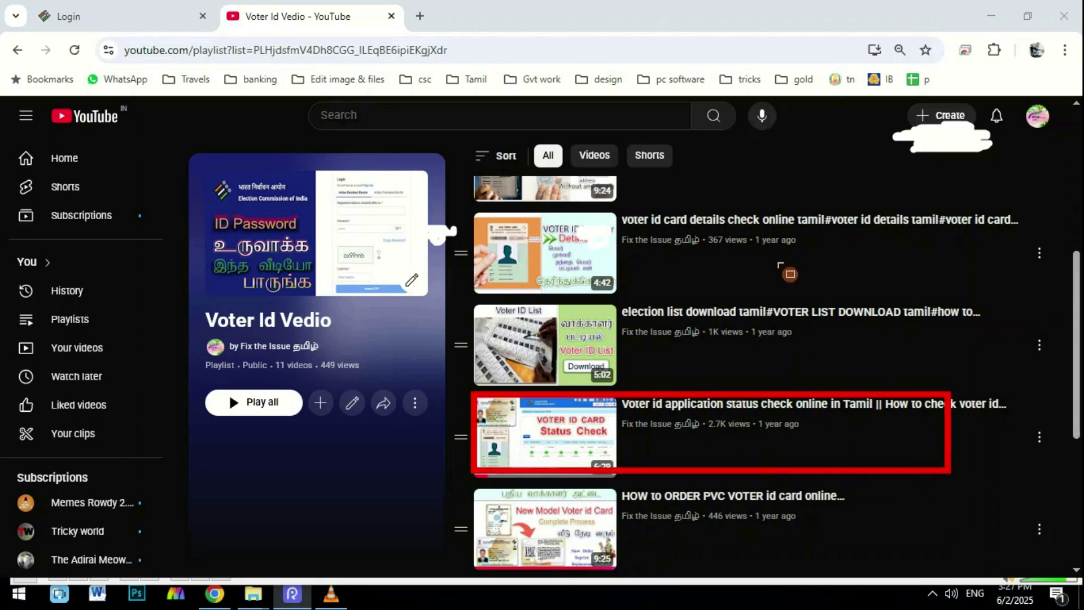
click(679, 138)
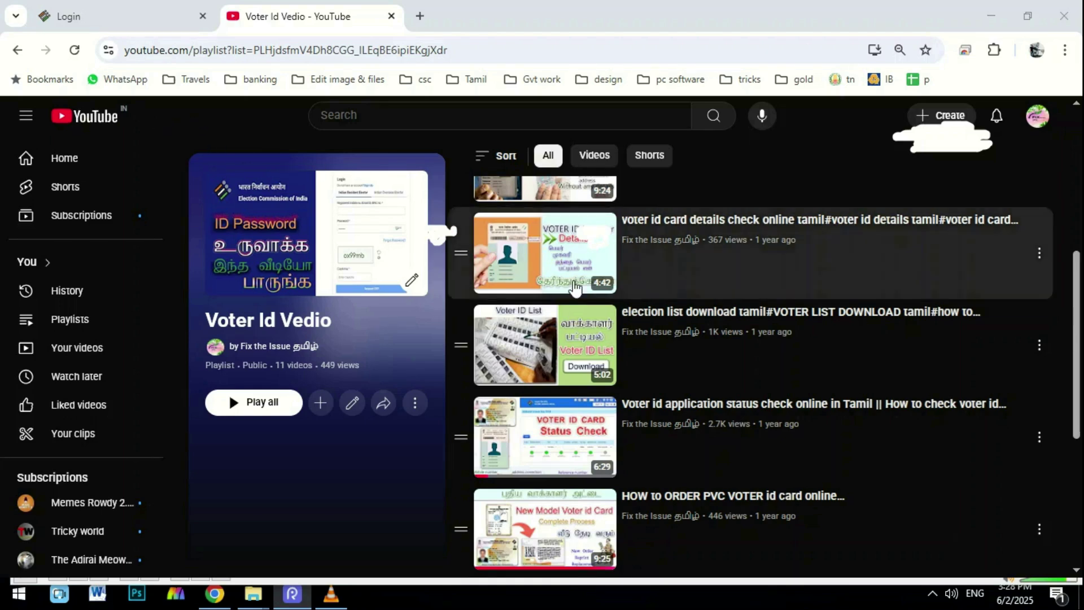
scroll(598, 316, up, 4)
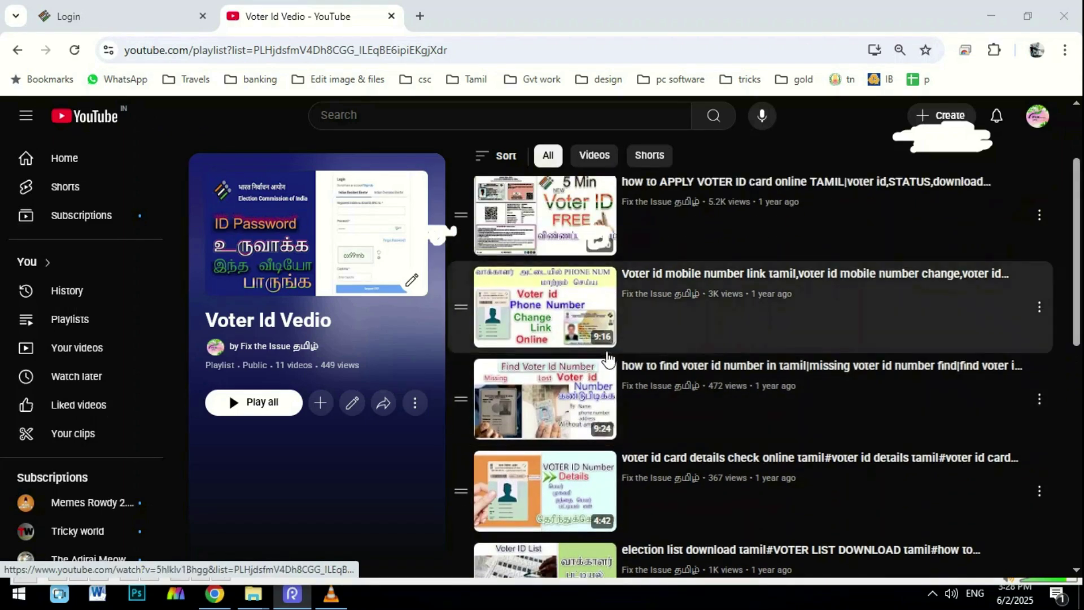
scroll(542, 330, up, 2)
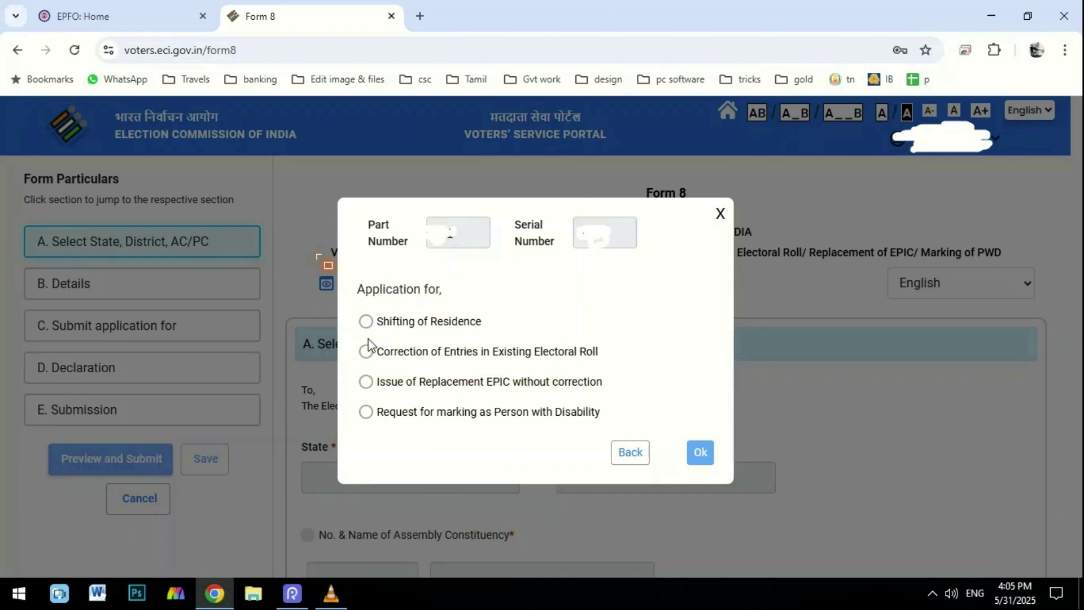
- Set the Form 8 application to Correction of Entries in Existing Electoral Roll and continue past the Details section
click(366, 351)
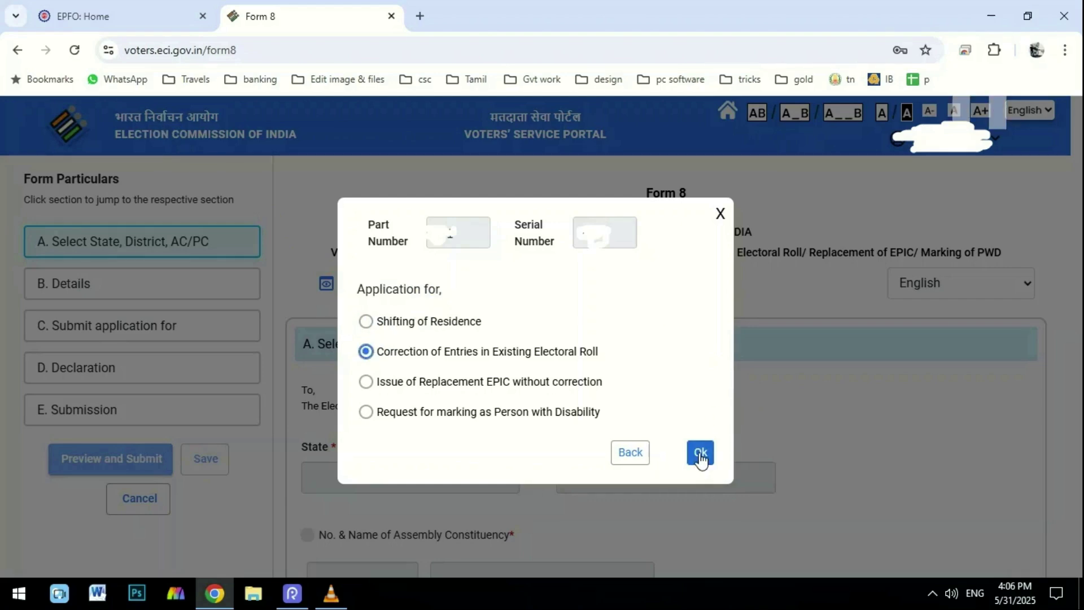
click(700, 454)
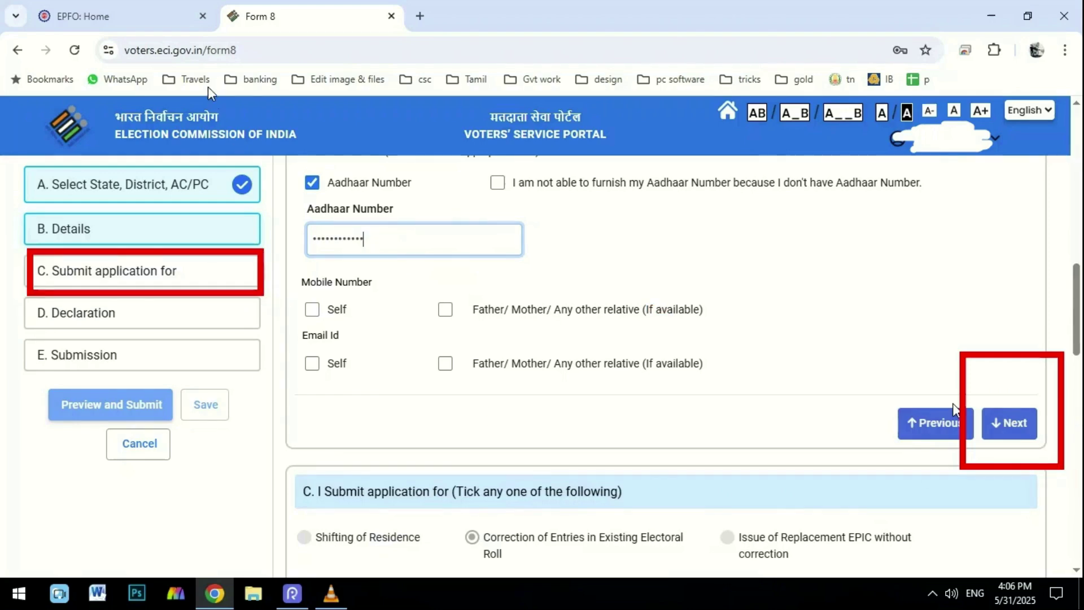
click(1009, 422)
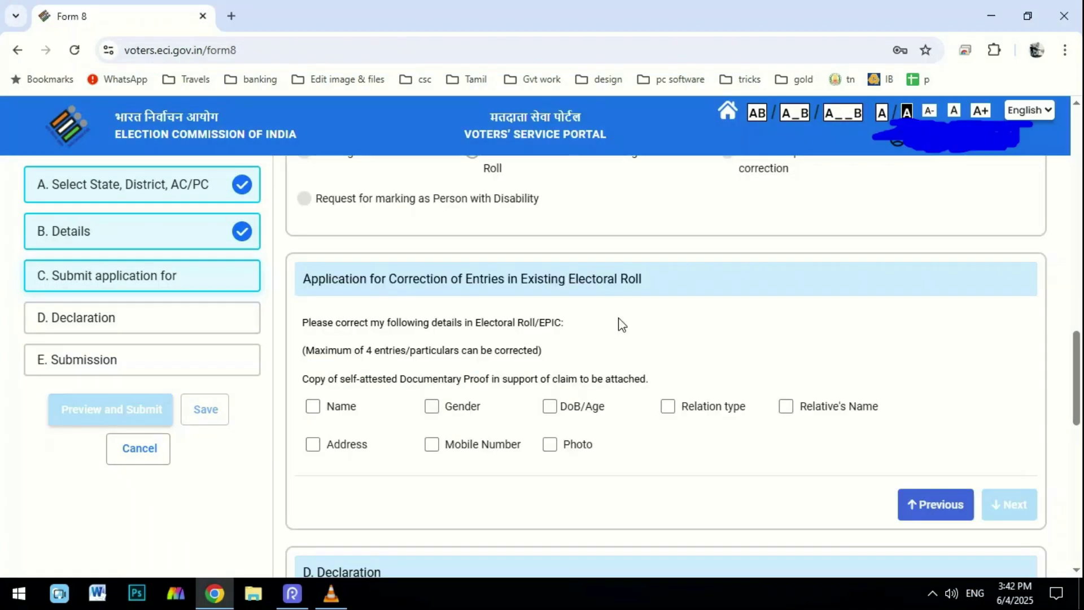
- Mark Name as the entry to correct and enter NAME as the first name, with its Tamil transliteration filled in
scroll(568, 276, down, 1)
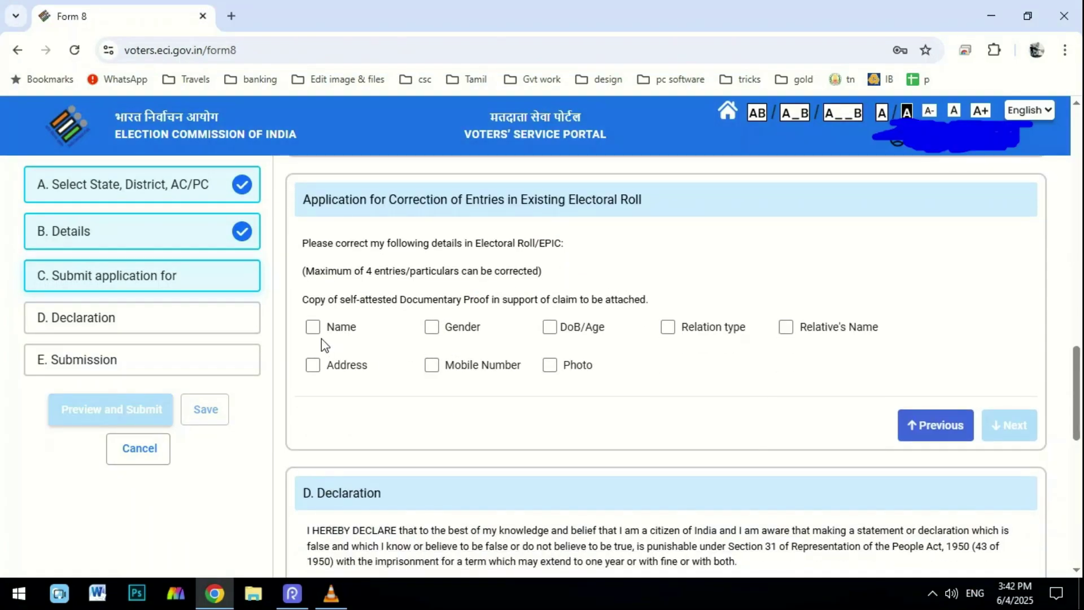
click(313, 327)
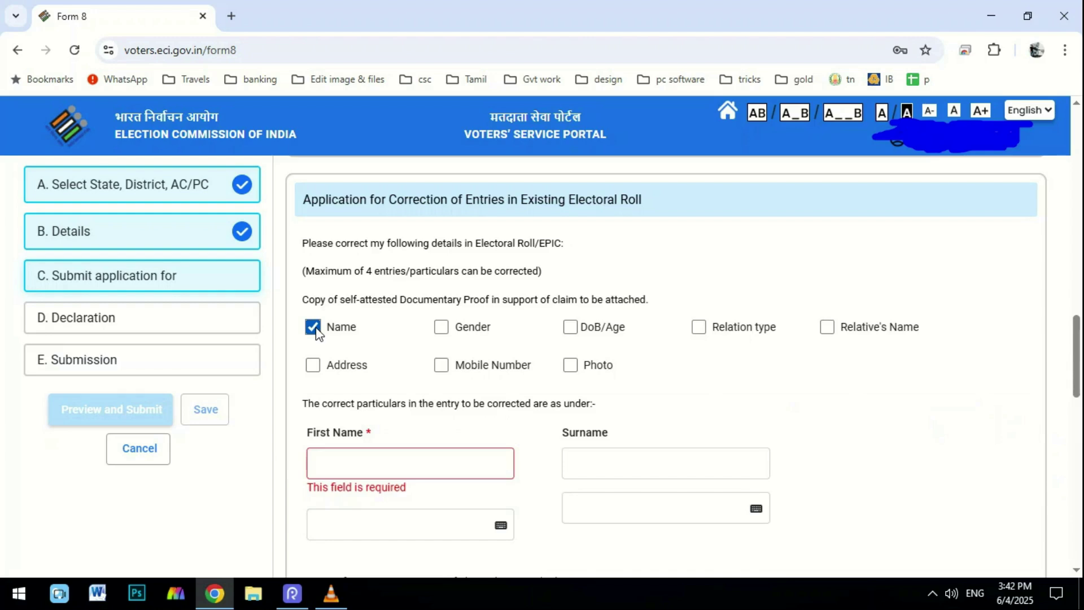
scroll(347, 274, down, 2)
click(340, 310)
text(NAME)
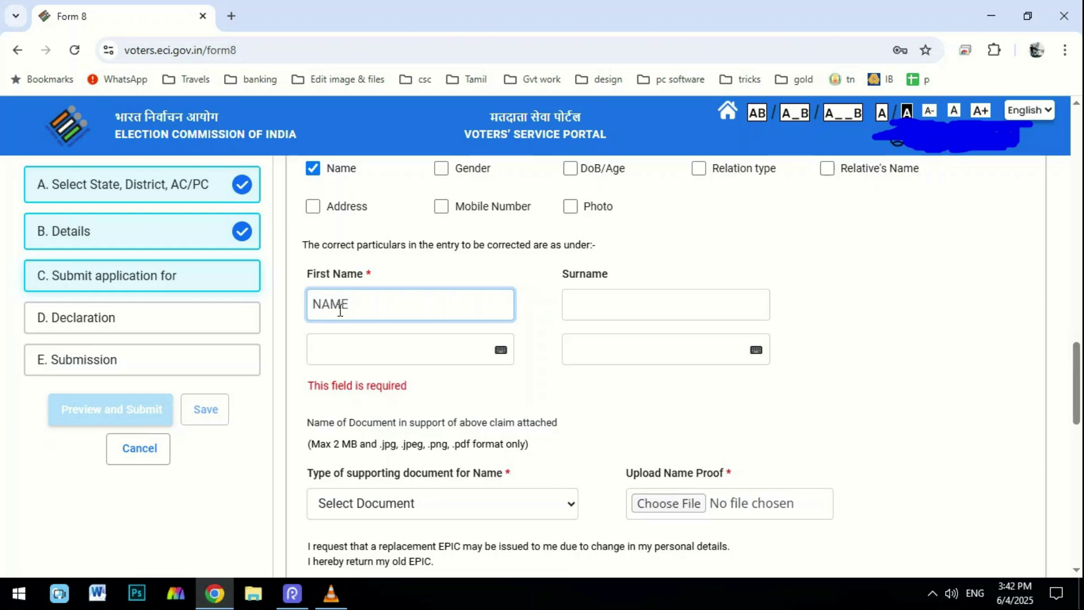
key(Tab)
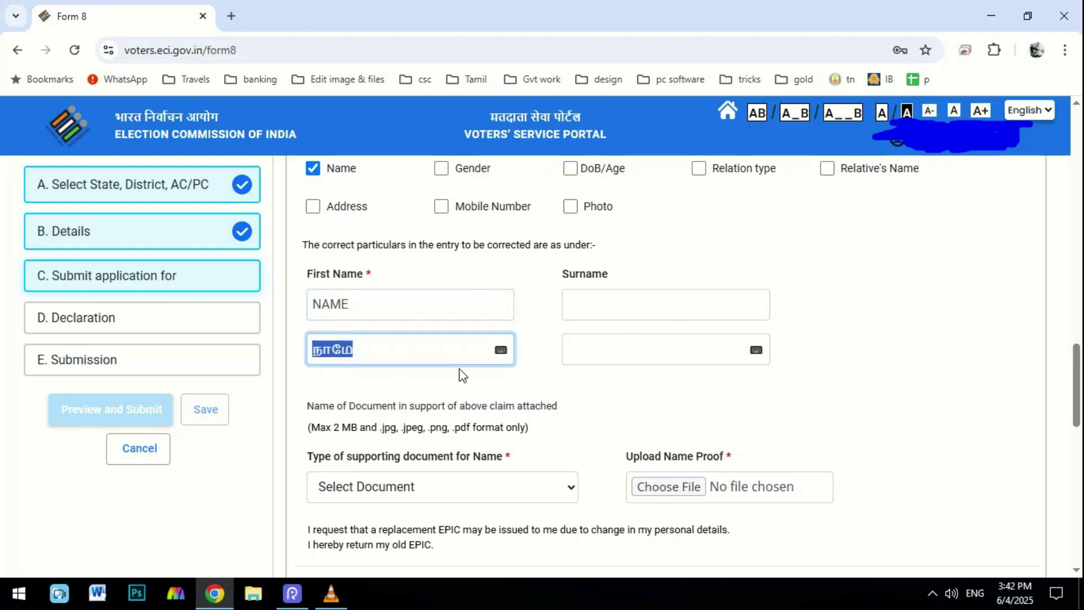
- Leave the surname fields empty and approve the entered name for printing on the EPIC
click(427, 358)
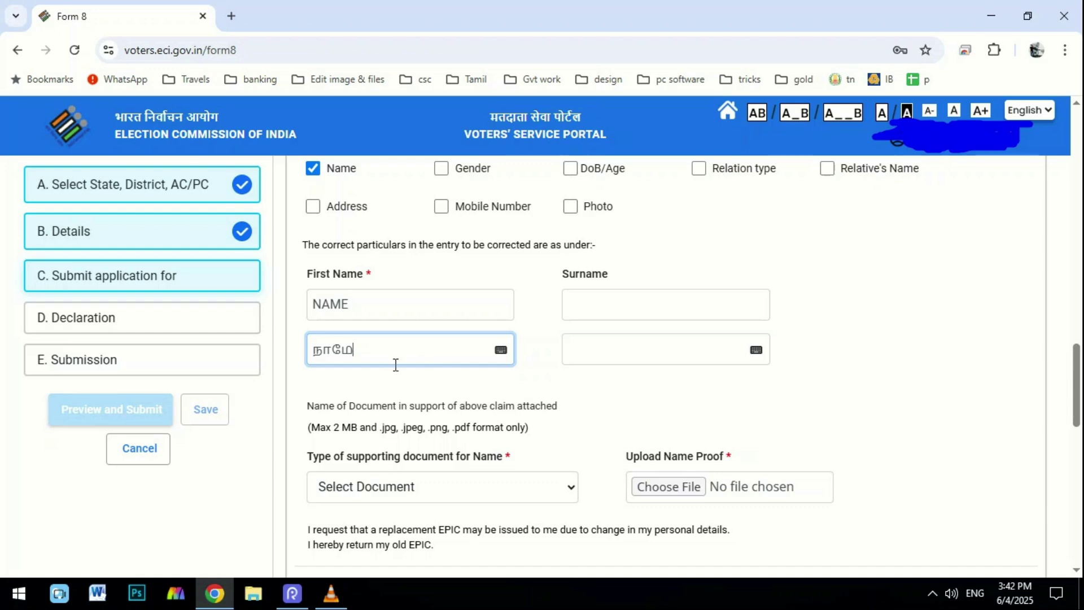
click(381, 306)
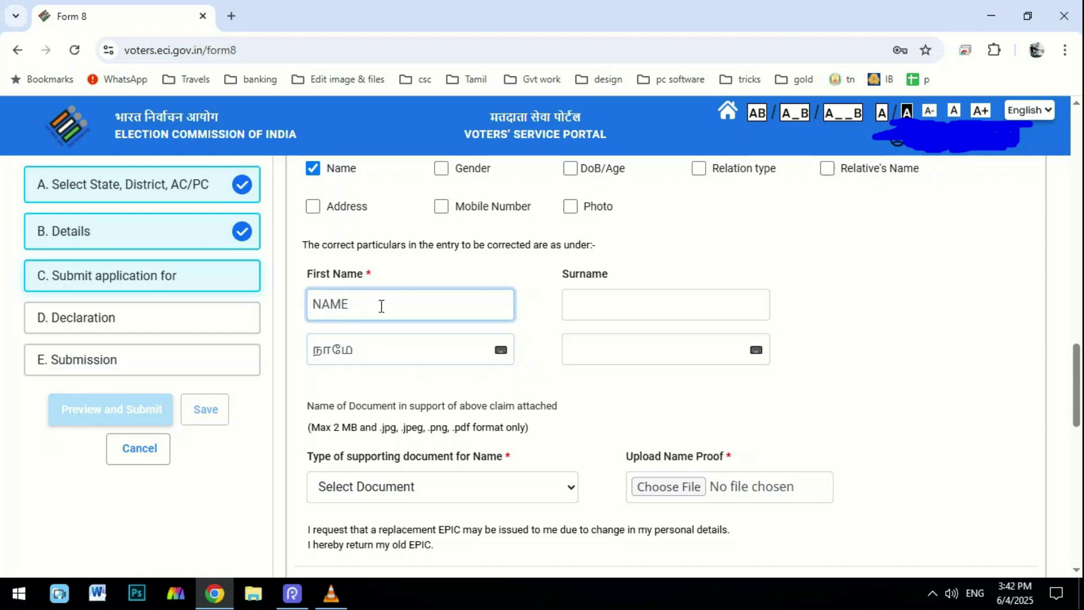
double_click(384, 357)
click(649, 306)
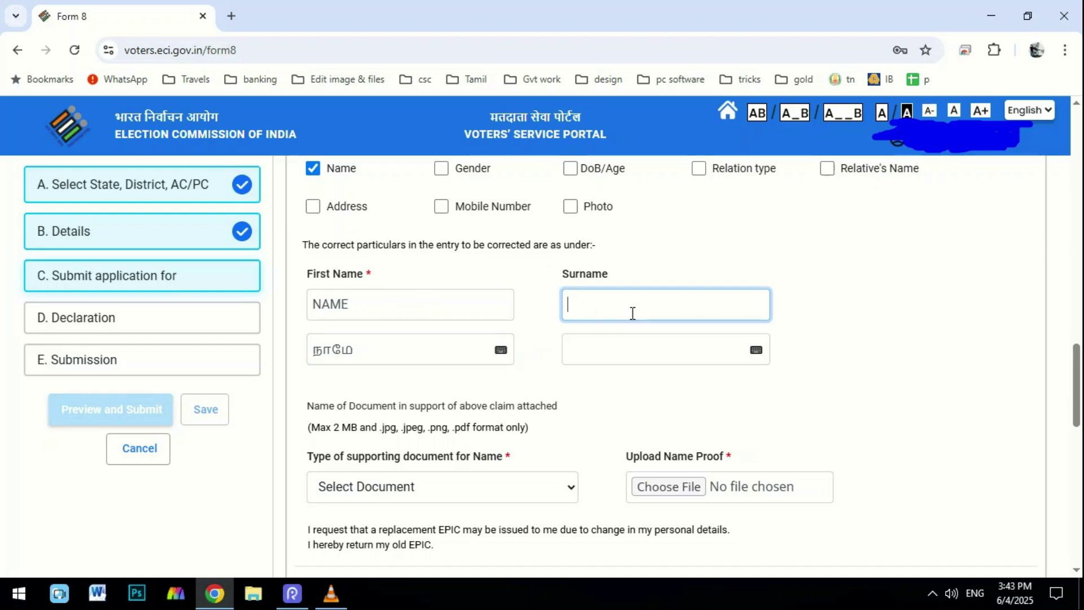
click(621, 356)
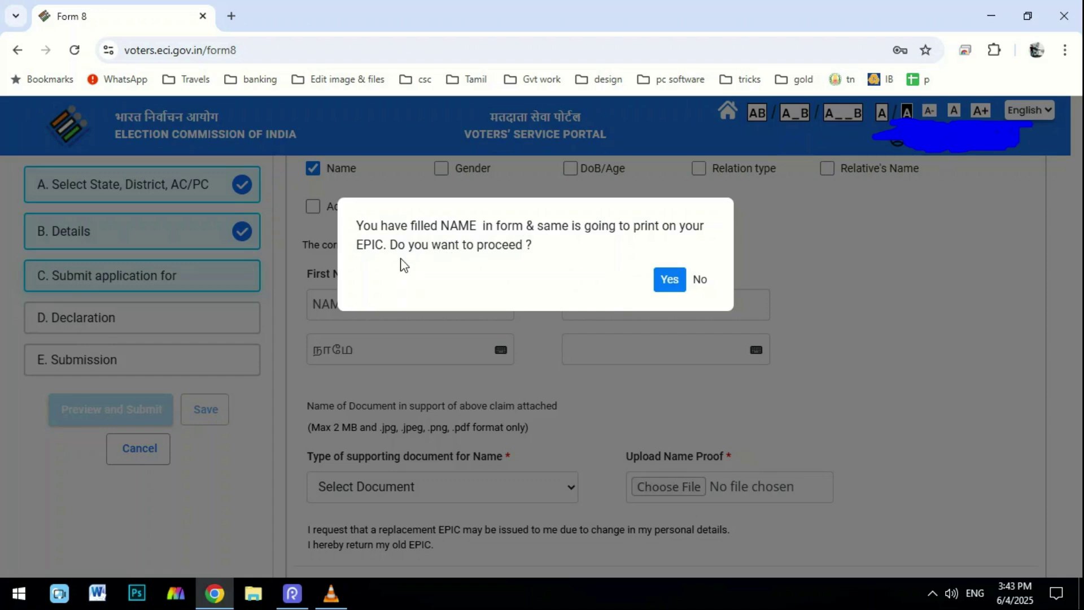
click(669, 279)
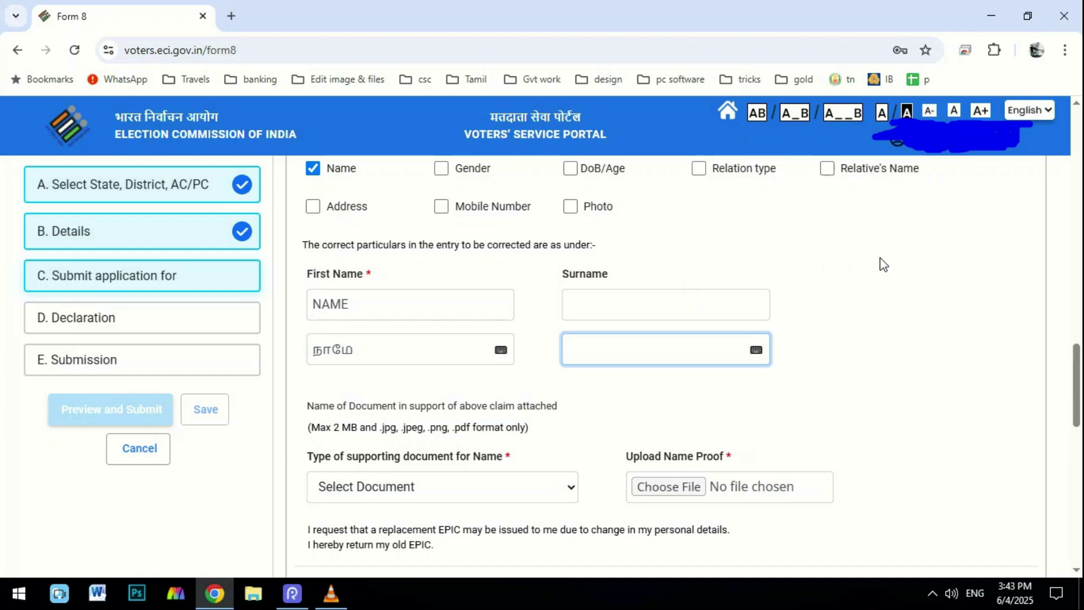
- Review the first name in English and Tamil and the supporting document requirements for the name correction
scroll(440, 308, down, 2)
scroll(440, 308, up, 1)
double_click(355, 225)
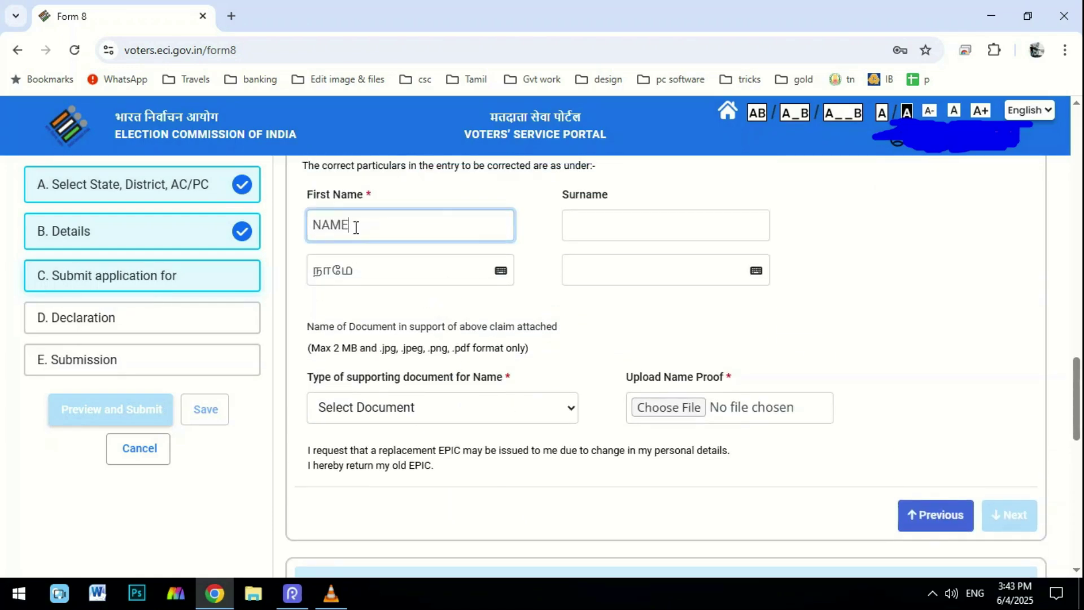
key(Tab)
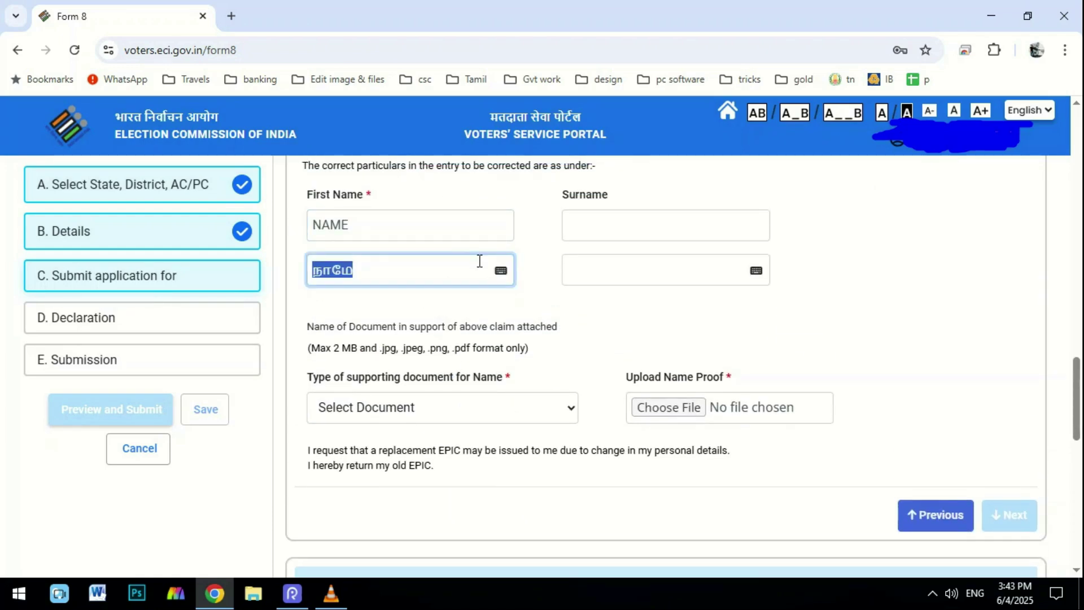
click(921, 285)
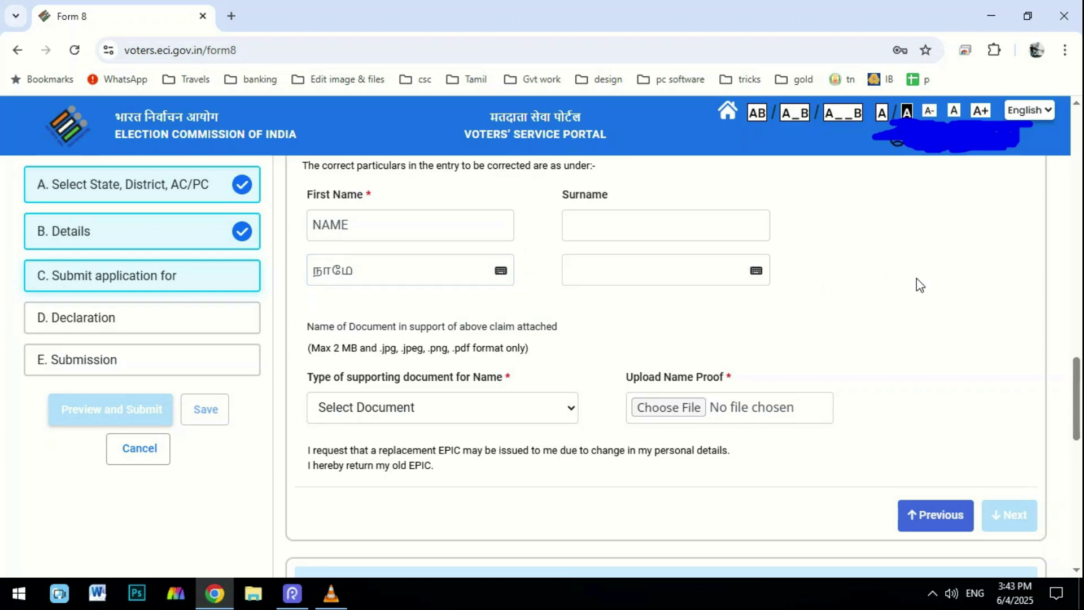
scroll(751, 310, down, 1)
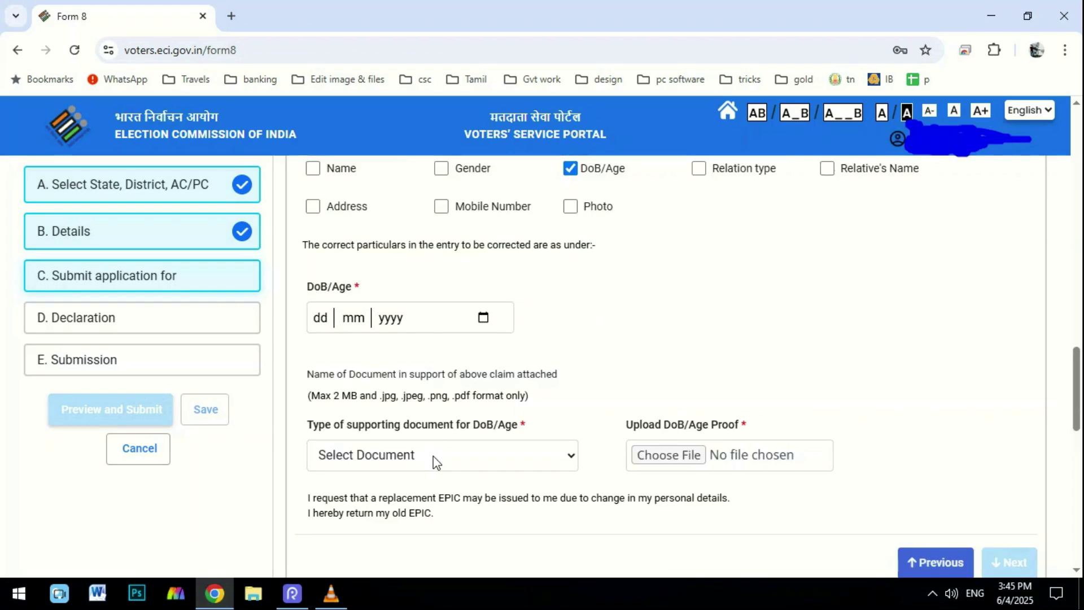
- Set the supporting document for DoB/Age to Aadhaar Card and start choosing the proof file to upload
click(435, 460)
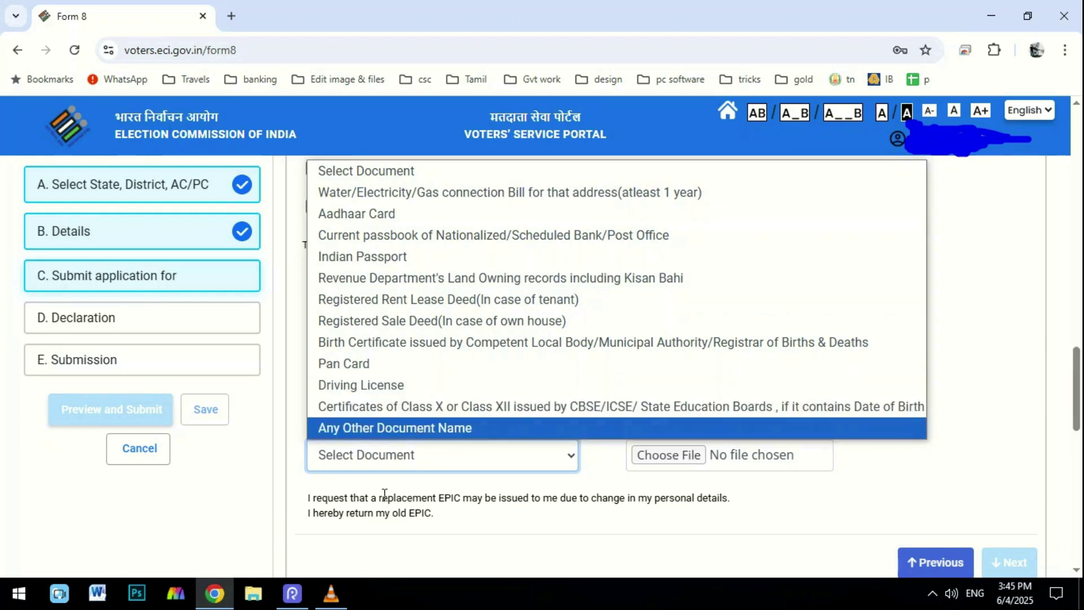
click(410, 221)
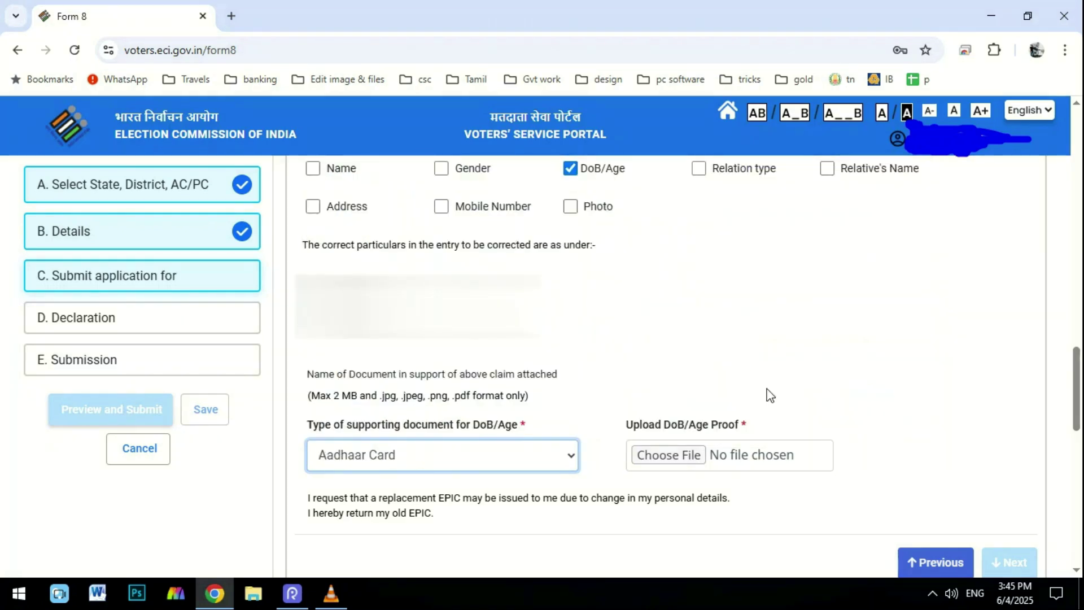
mouse_move(299, 358)
mouse_down()
mouse_move(316, 395)
mouse_move(365, 414)
mouse_move(540, 416)
mouse_up()
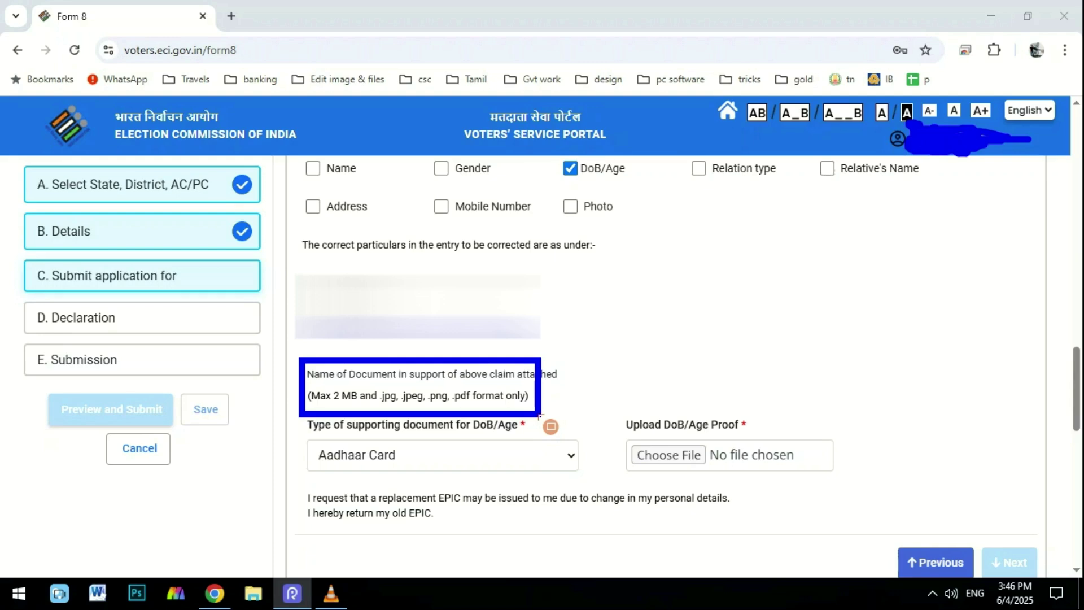
drag(540, 416, 553, 412)
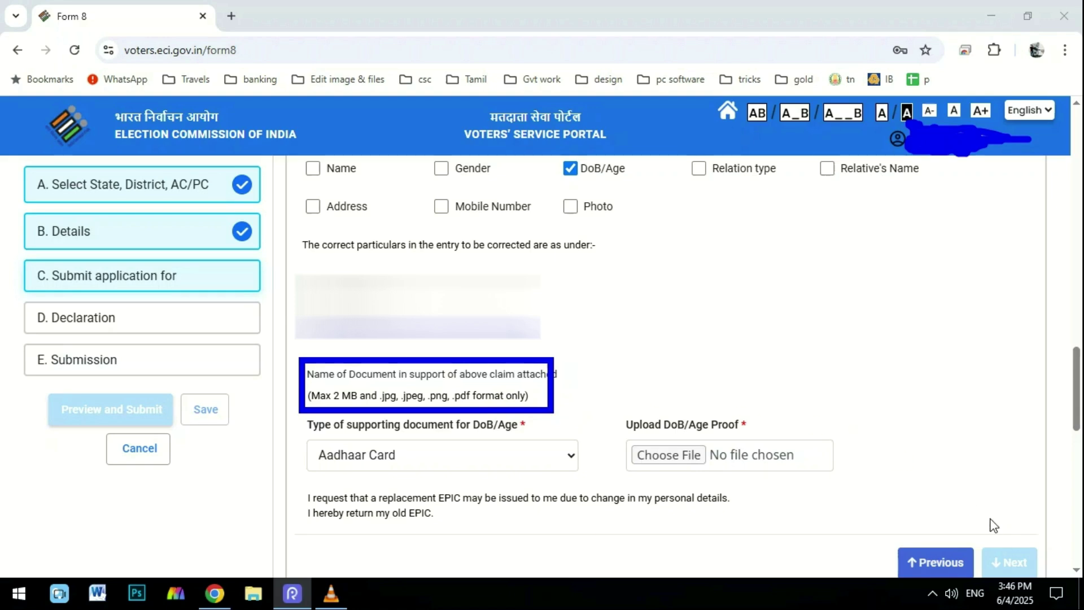
key(Escape)
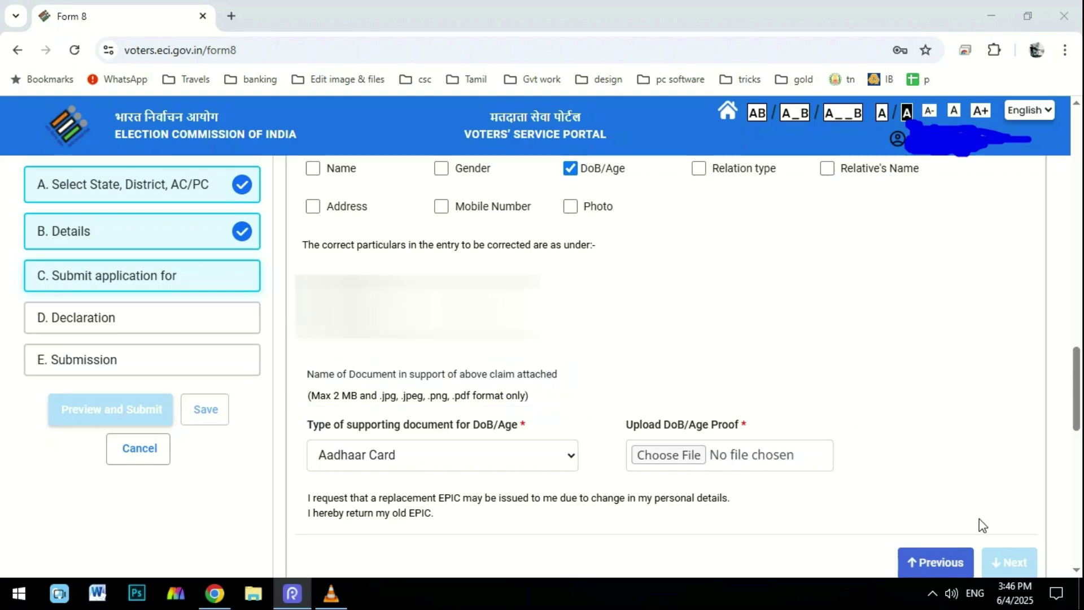
click(700, 455)
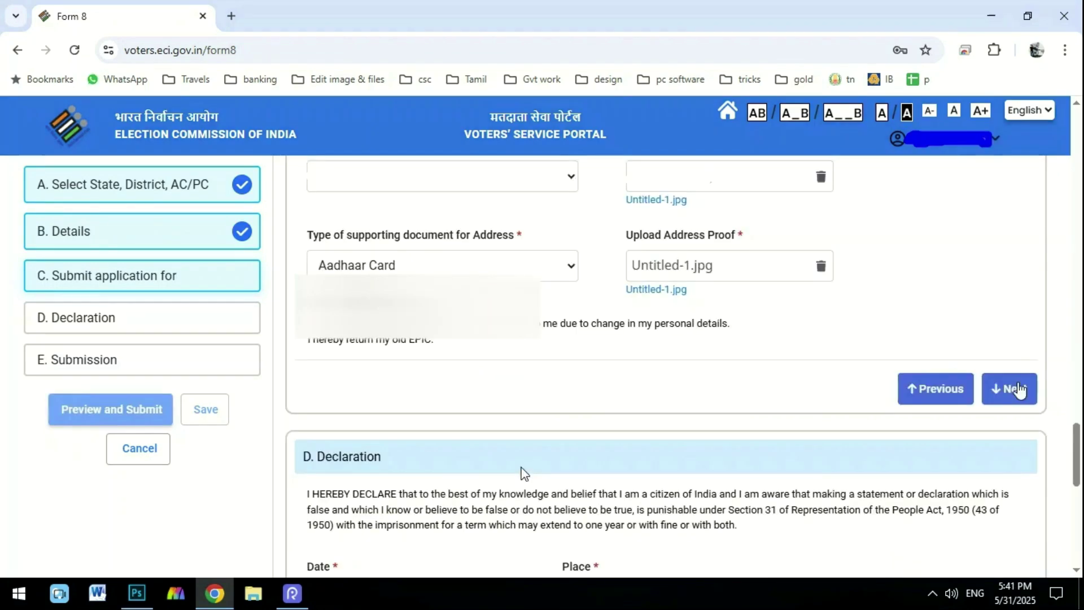
- Check the uploaded address proof file Untitled-1.jpg and its delete option
mouse_move(603, 217)
mouse_down()
mouse_move(669, 285)
mouse_move(785, 332)
mouse_move(884, 330)
mouse_move(879, 318)
mouse_up()
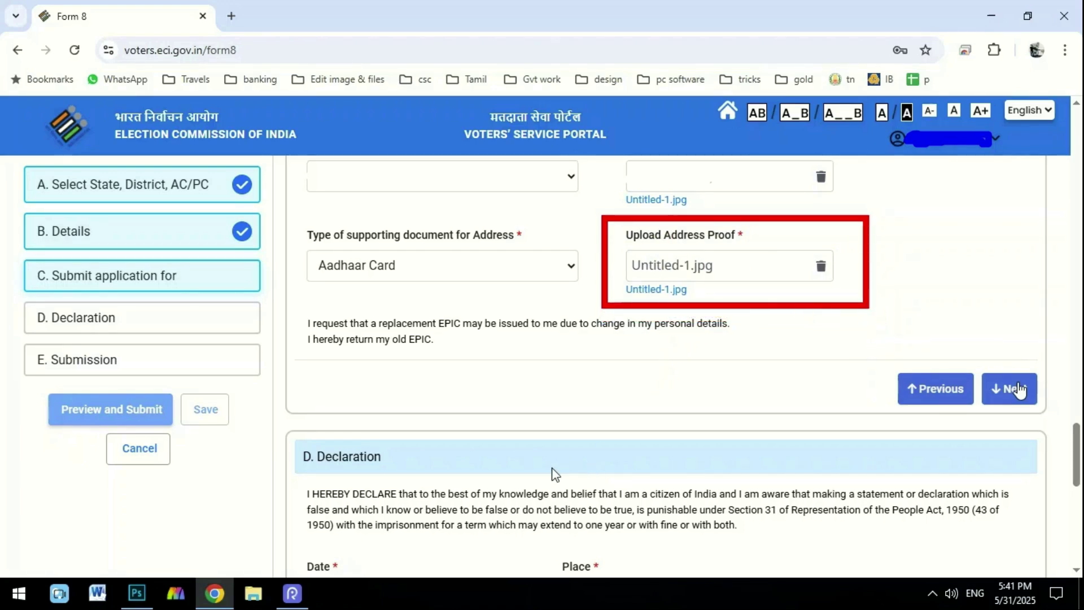
drag(782, 237, 855, 295)
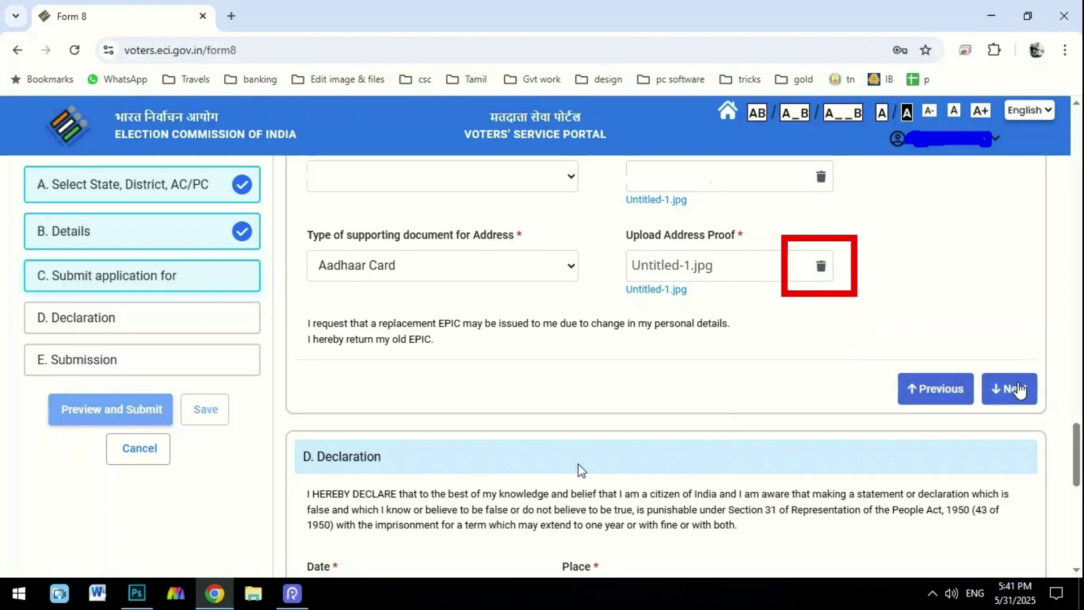
drag(591, 213, 853, 319)
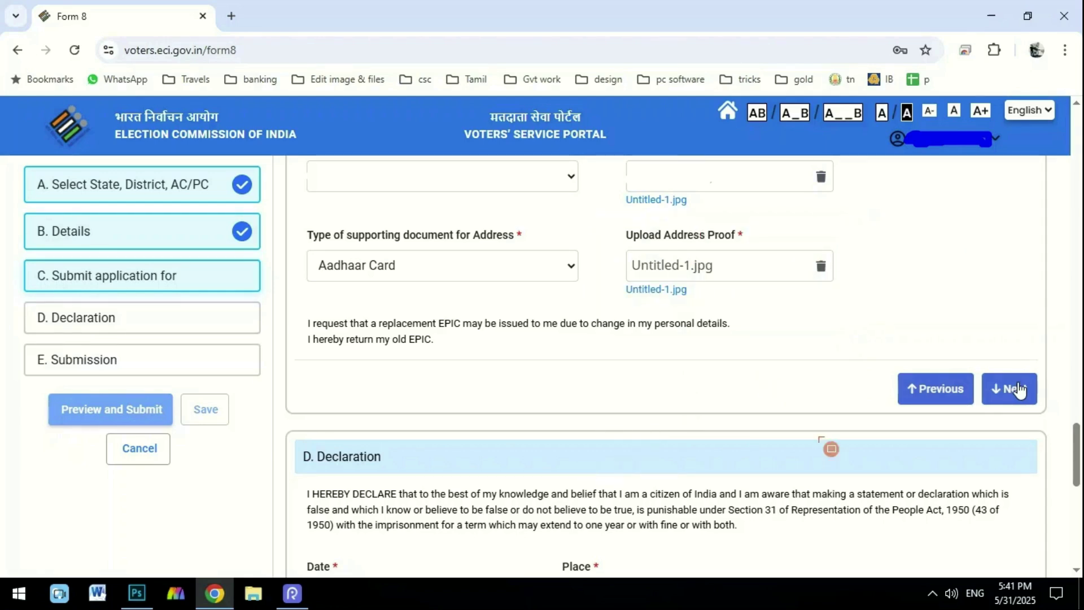
- Continue past the correction section and open the preview of the Form 8 application for submission
drag(958, 366, 1066, 420)
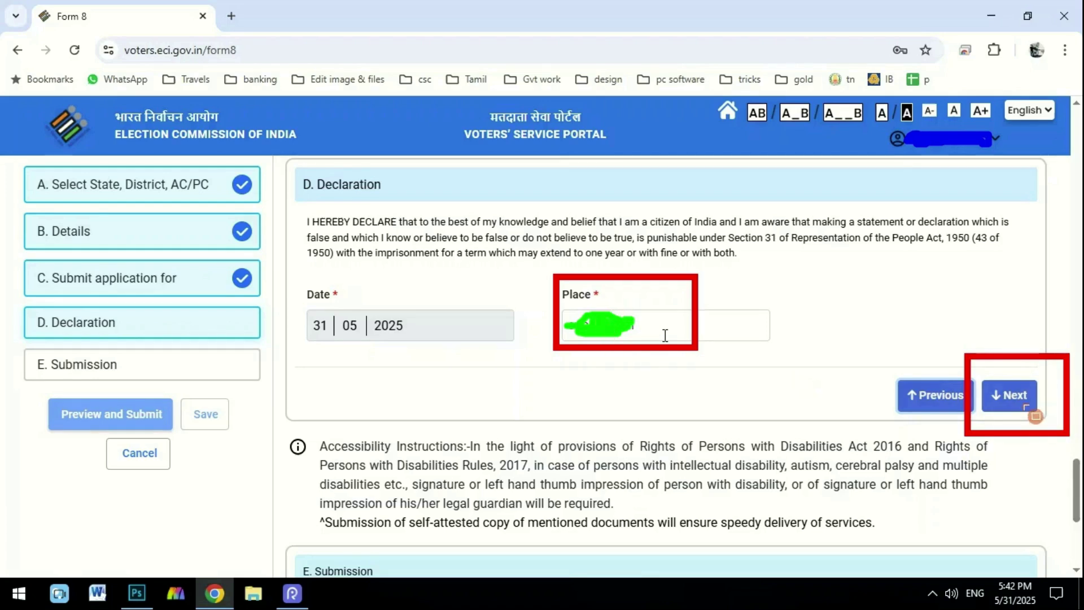
scroll(530, 411, down, 5)
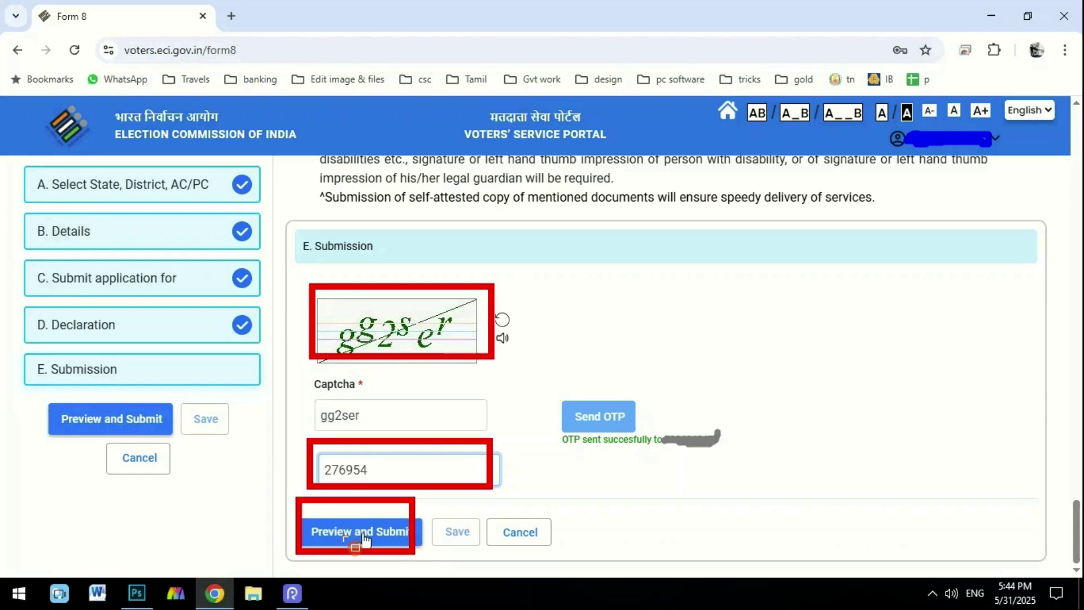
click(365, 537)
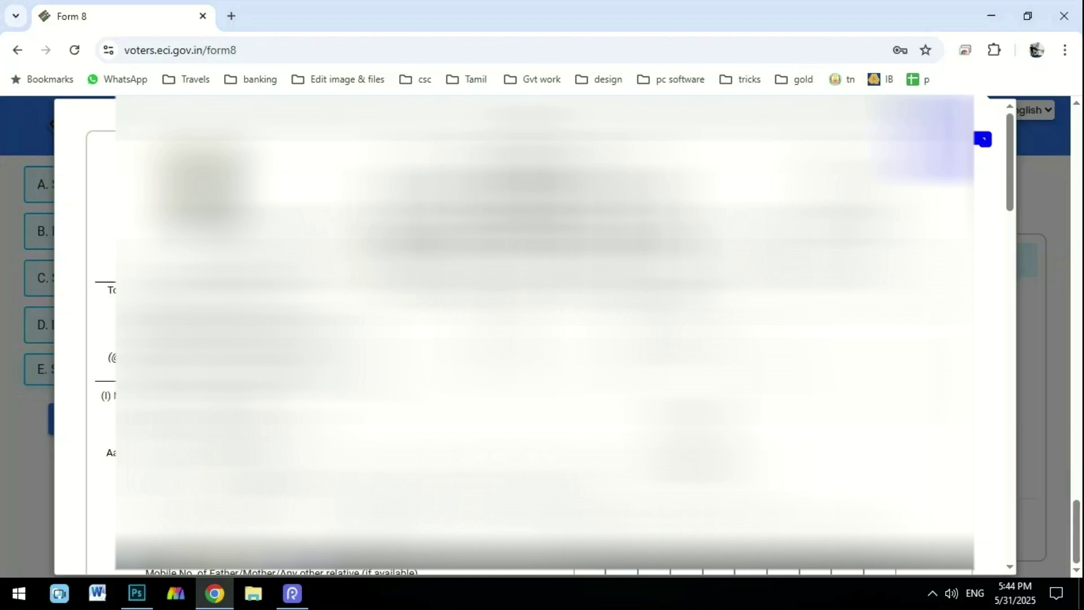
- Review the Form 8 preview to its end, submit the application and confirm the submission
scroll(542, 333, down, 10)
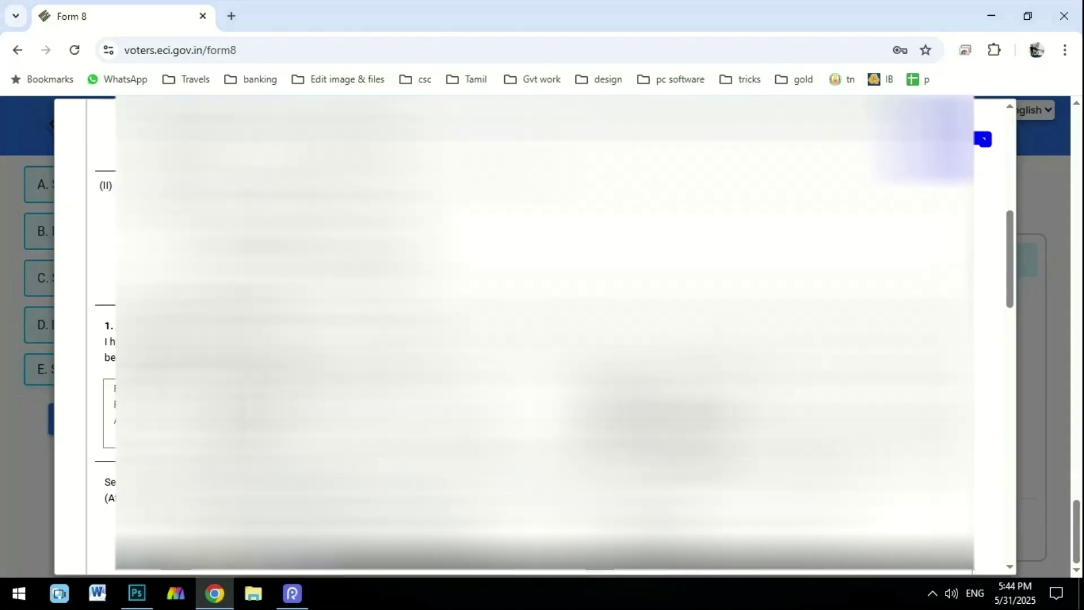
scroll(542, 333, down, 10)
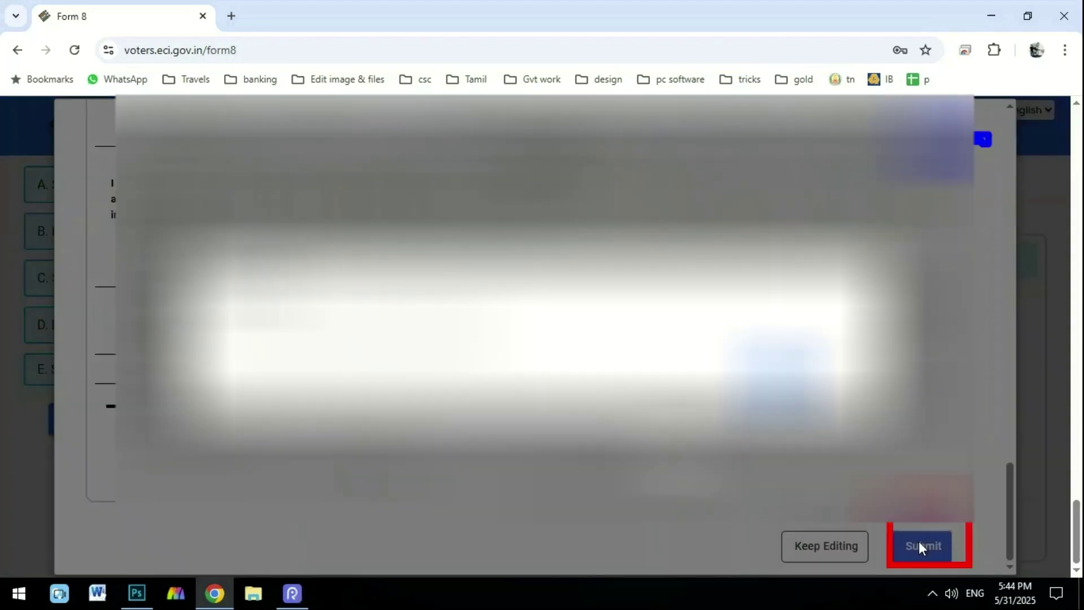
click(920, 546)
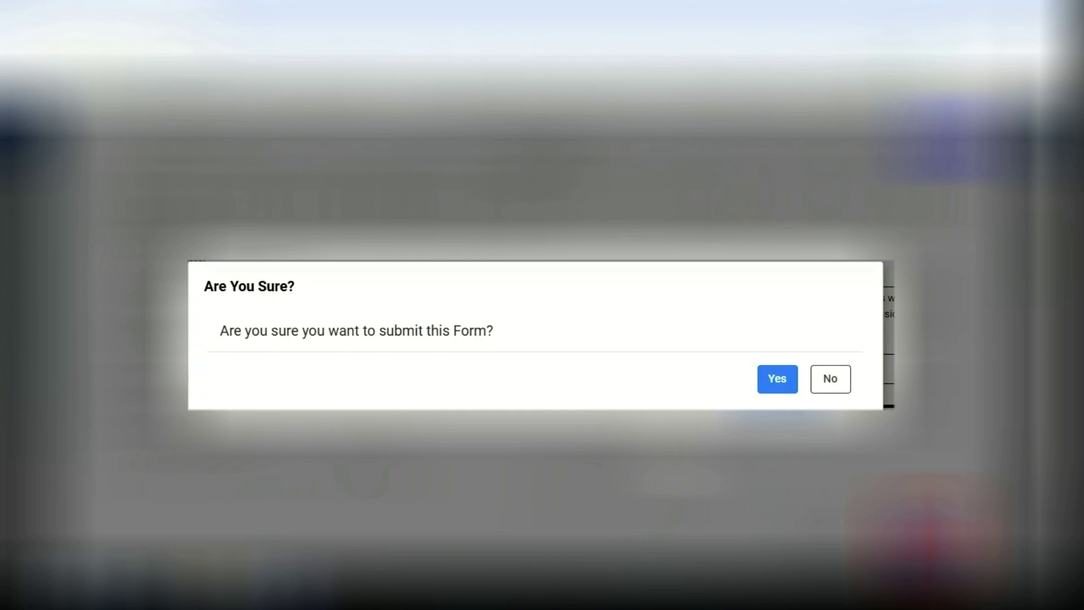
click(778, 389)
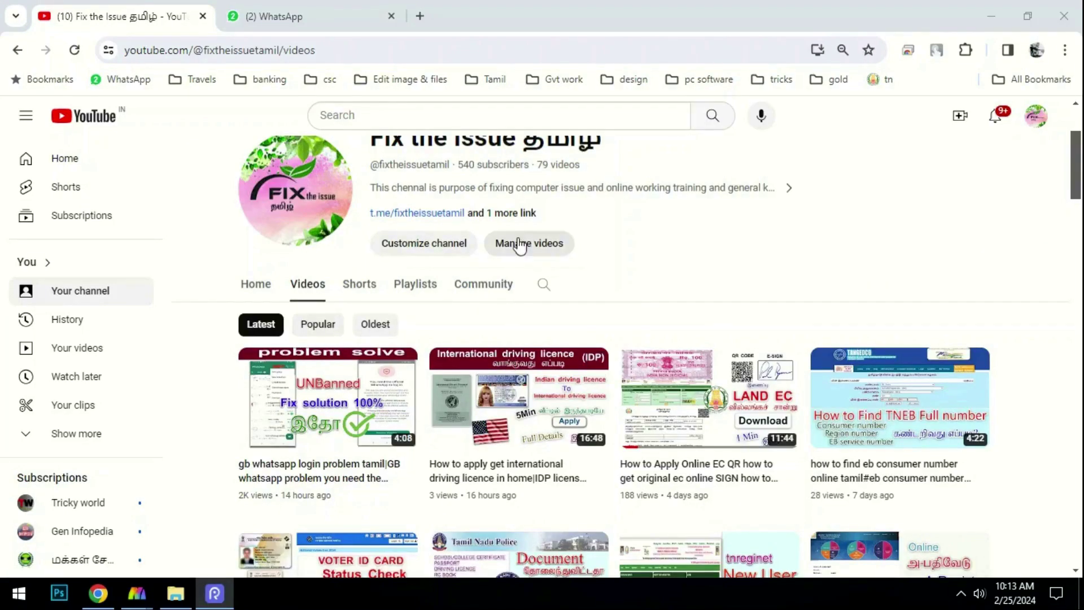
- On the Fix the Issue தமிழ் YouTube channel, open the About details and review the Telegram and WhatsApp contact links
drag(327, 173, 624, 286)
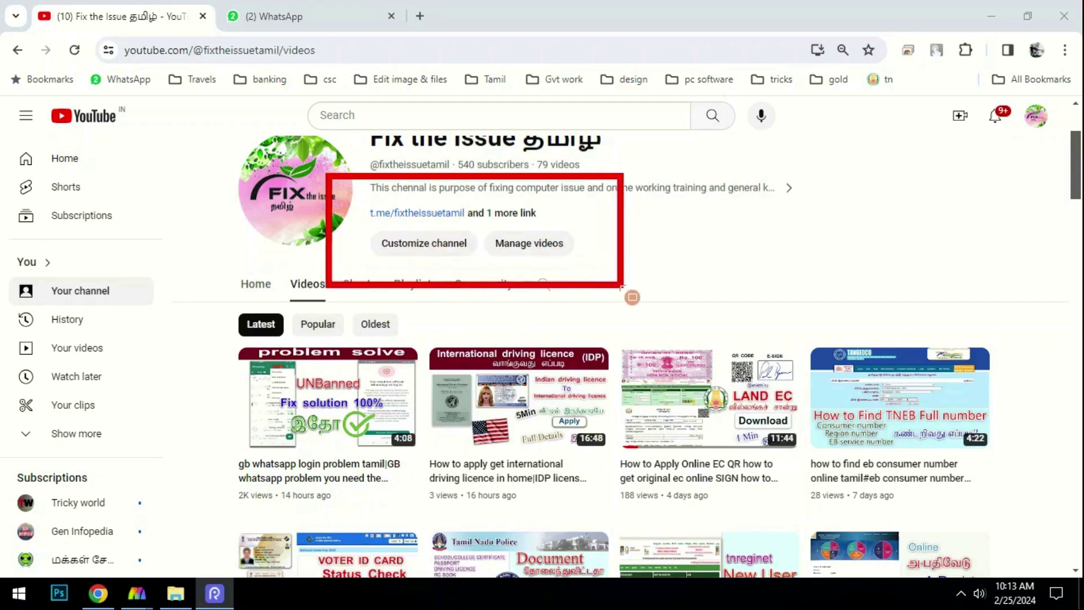
click(506, 219)
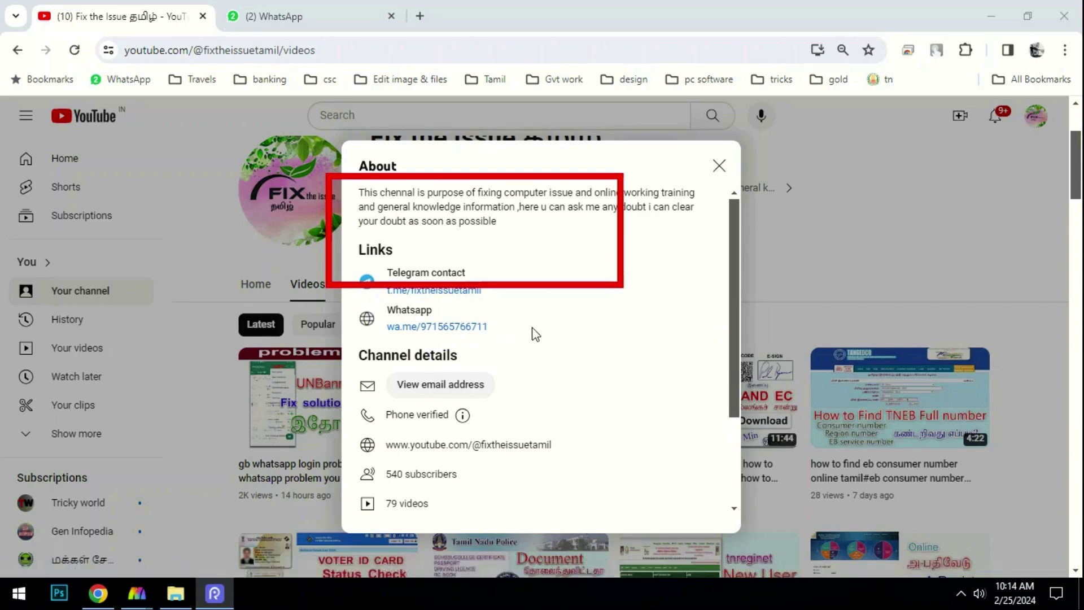
scroll(525, 342, down, 2)
scroll(524, 344, up, 1)
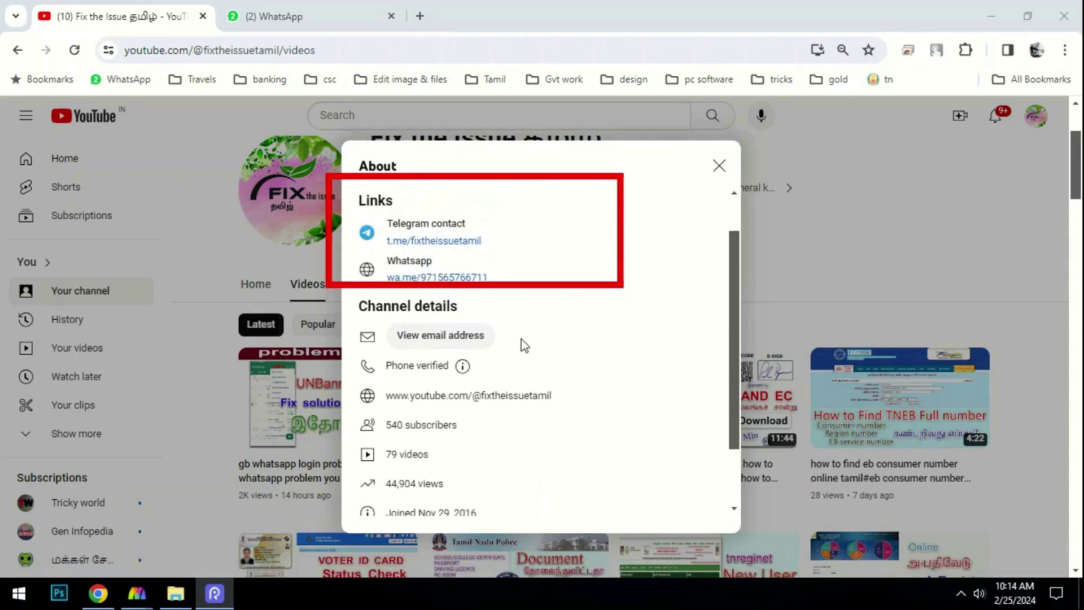
scroll(520, 344, down, 1)
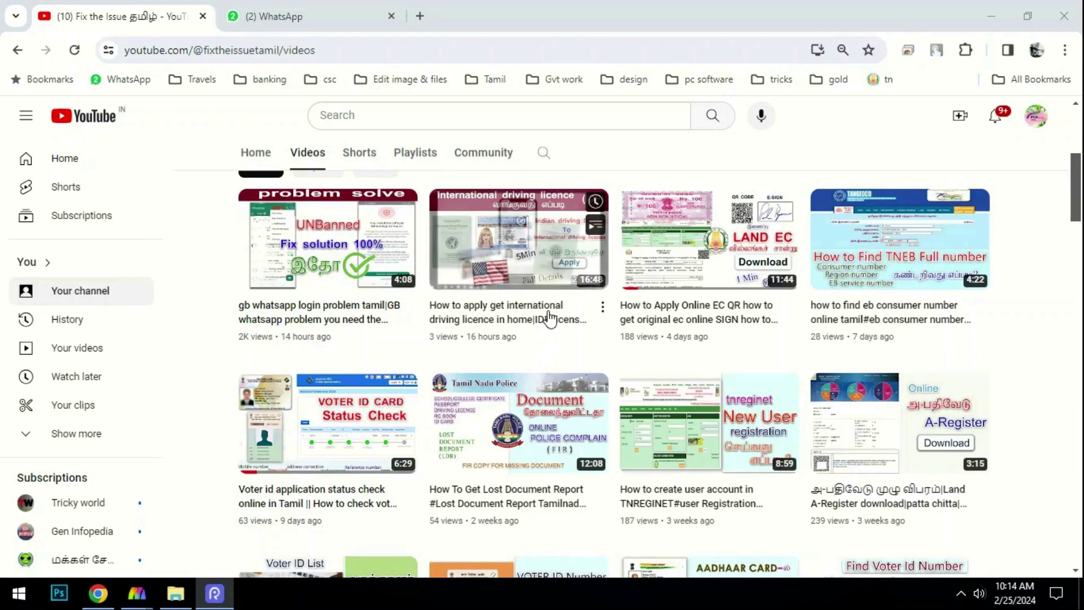
- Browse the channel's uploaded videos from the newest to the older ones on voter ID, e-Sevai, net banking and land records
scroll(548, 319, down, 8)
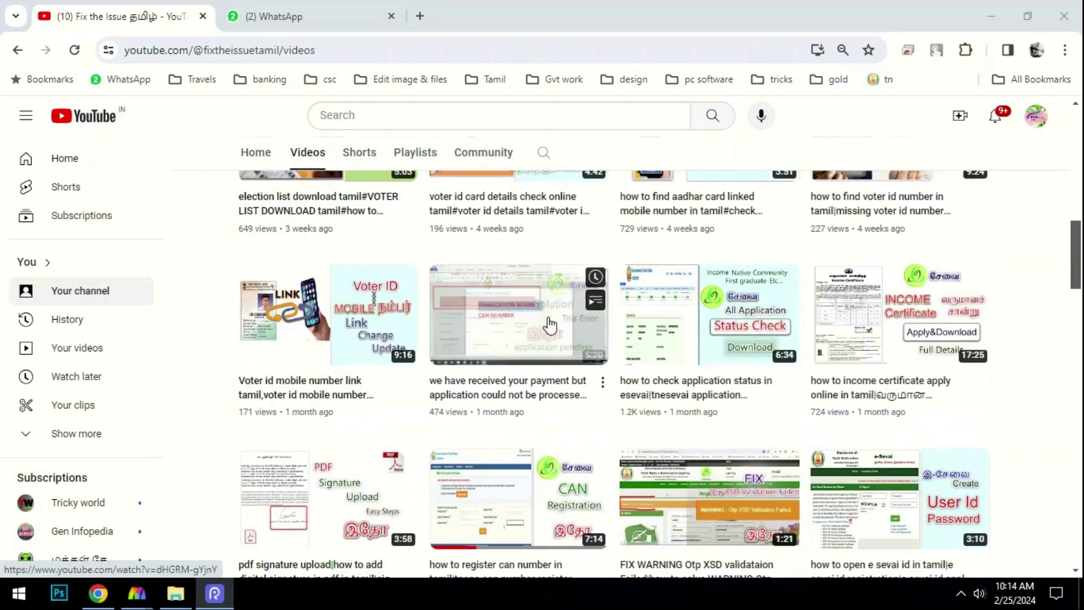
scroll(551, 319, down, 5)
scroll(549, 324, down, 1)
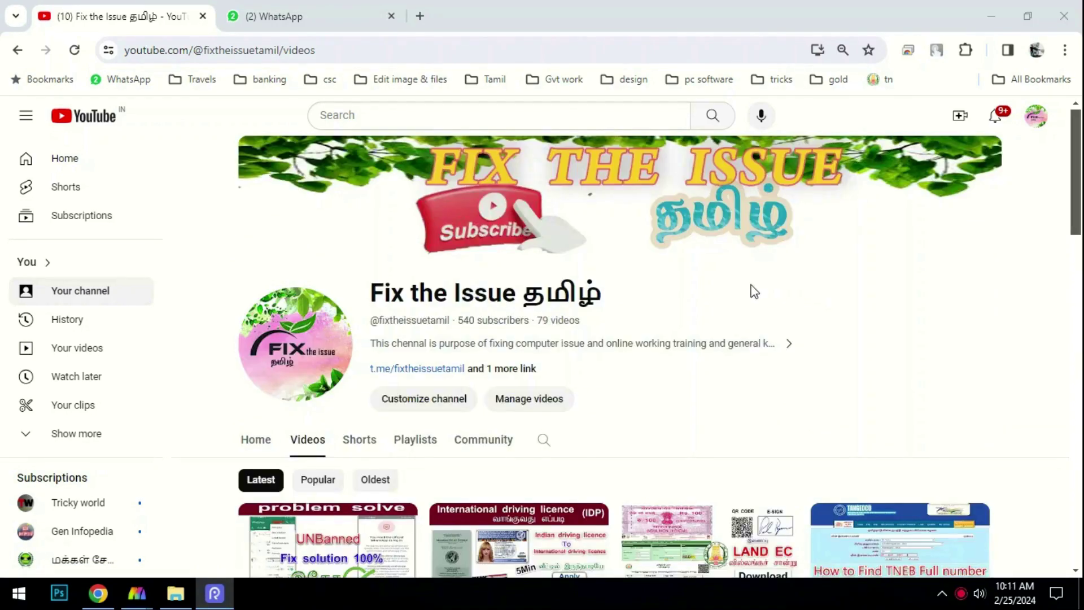
scroll(754, 292, down, 7)
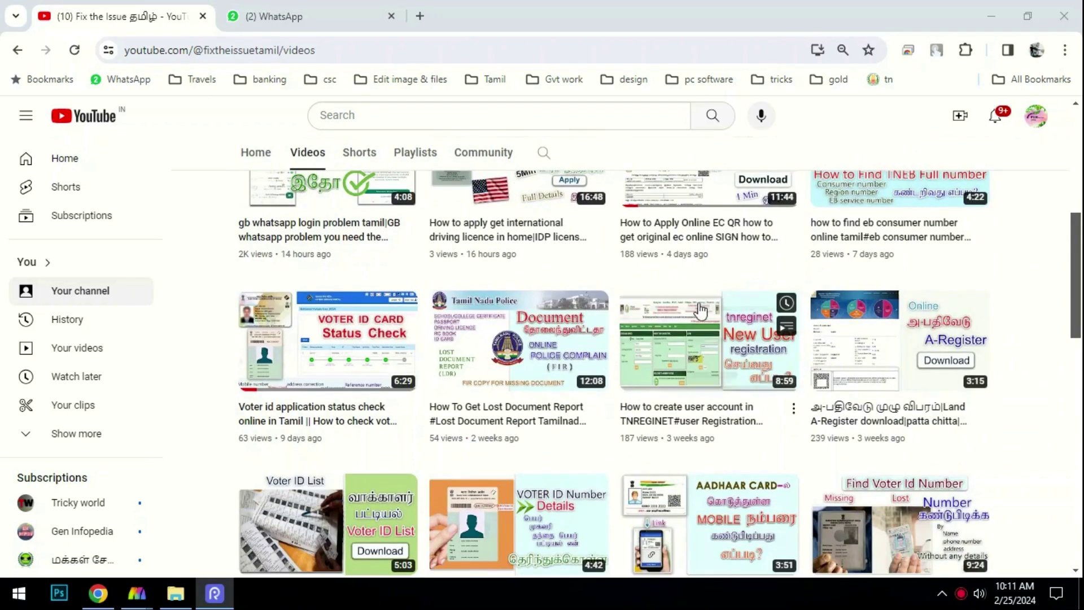
mouse_move(489, 325)
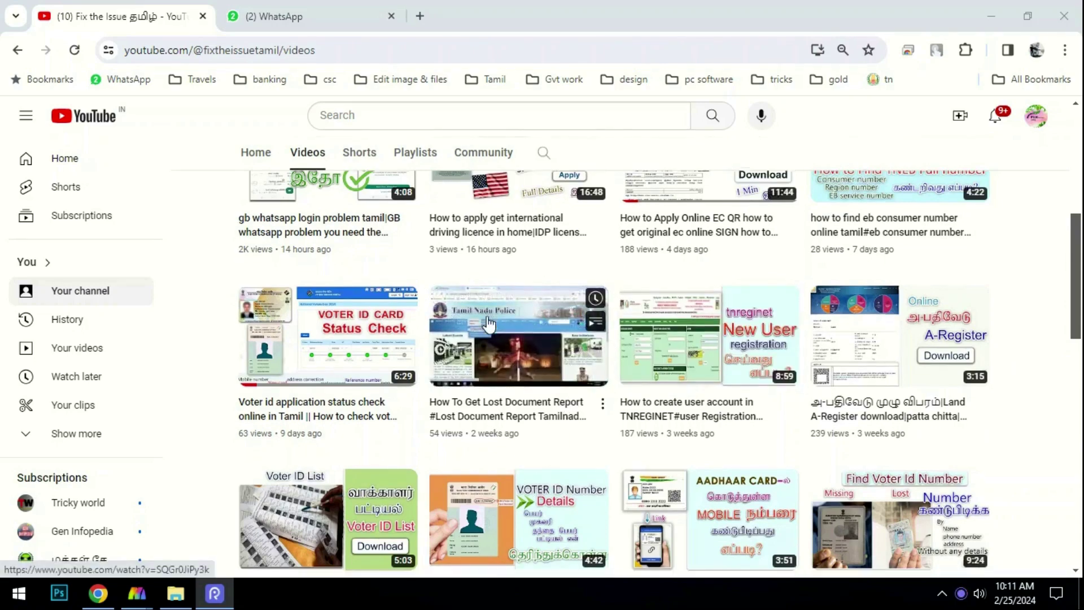
scroll(489, 324, down, 3)
scroll(489, 325, down, 2)
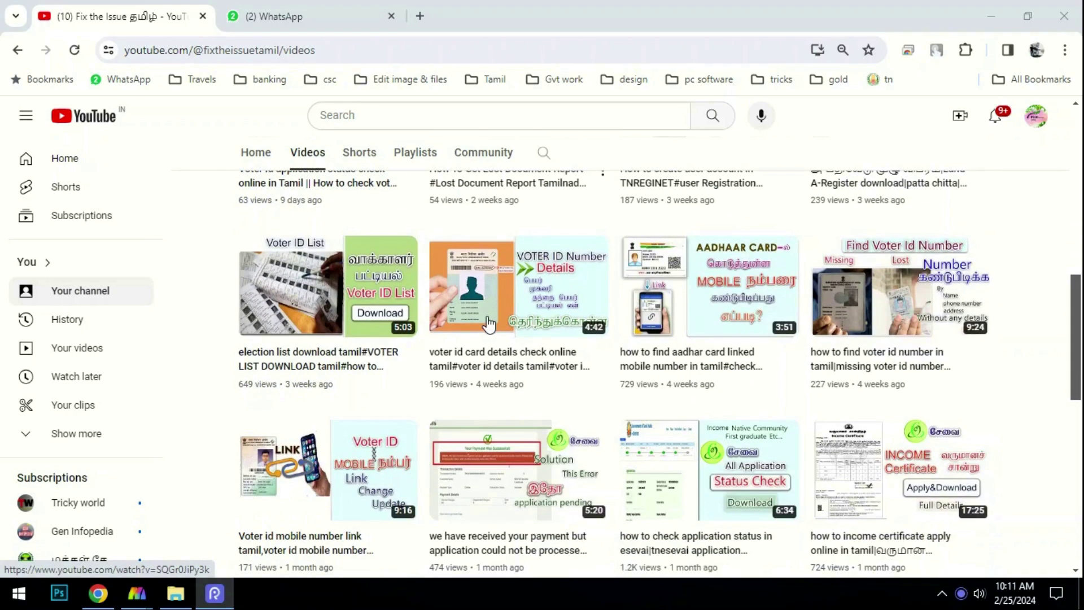
scroll(546, 419, down, 4)
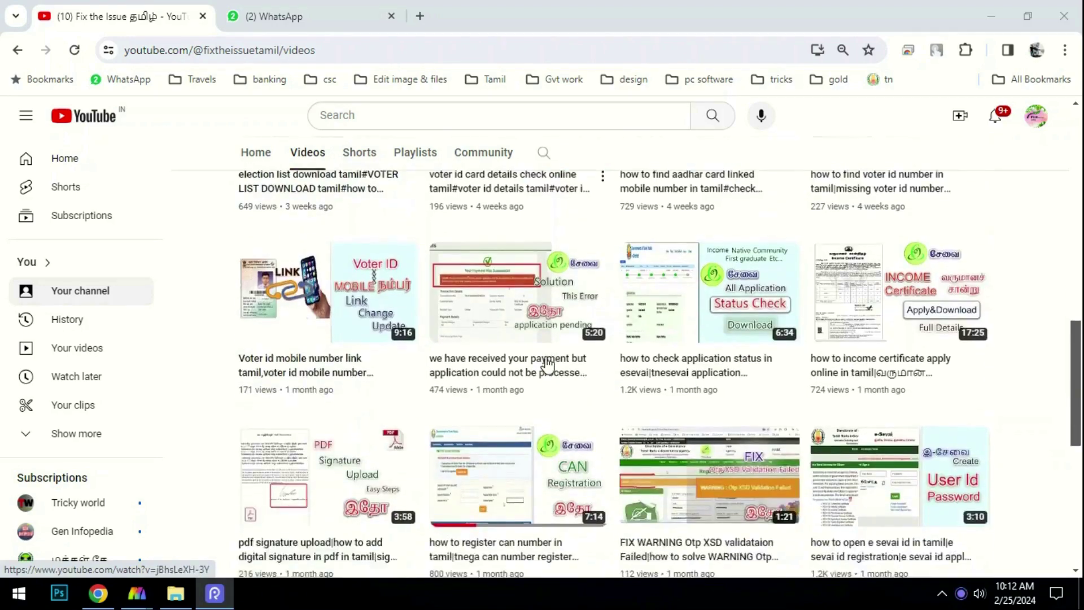
scroll(545, 419, down, 7)
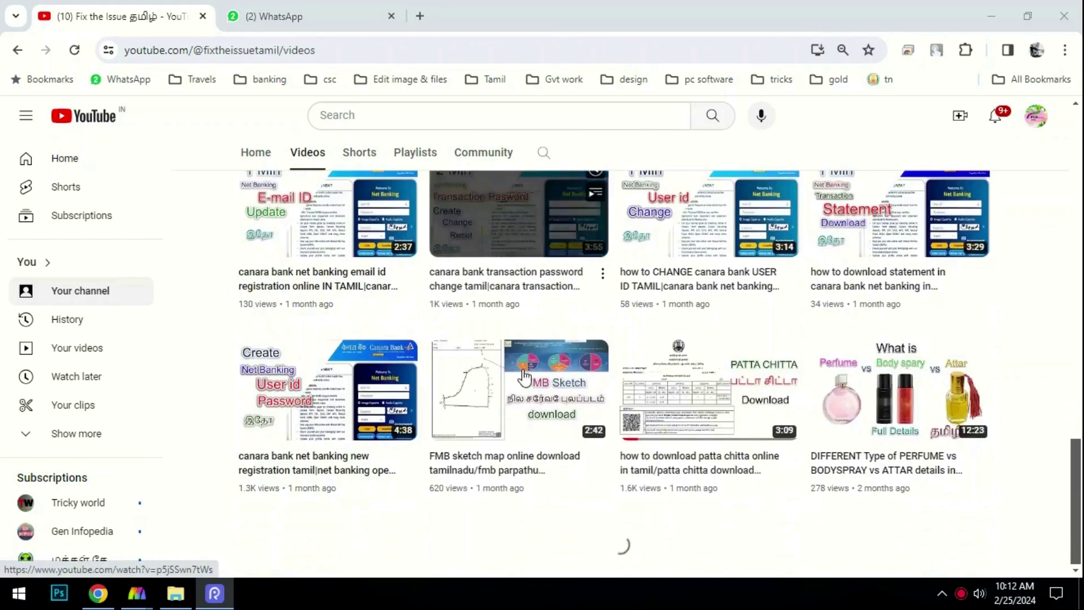
scroll(534, 376, down, 5)
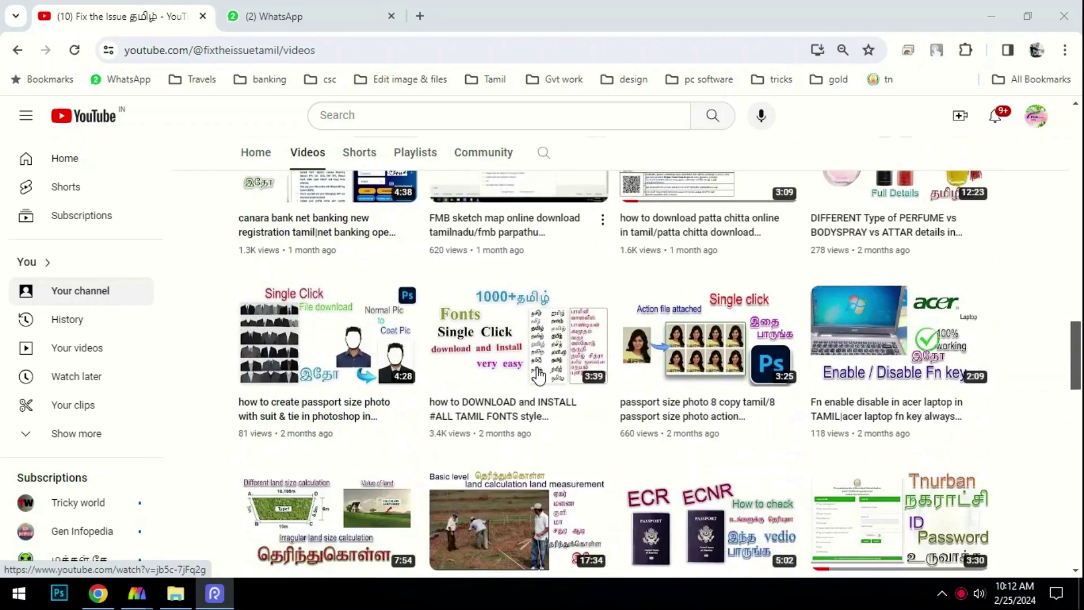
scroll(540, 375, down, 1)
scroll(539, 375, down, 2)
- Examine the videos on applying for a voter ID and PAN card online, and look over the newer uploads again
drag(204, 284, 405, 482)
drag(600, 289, 789, 451)
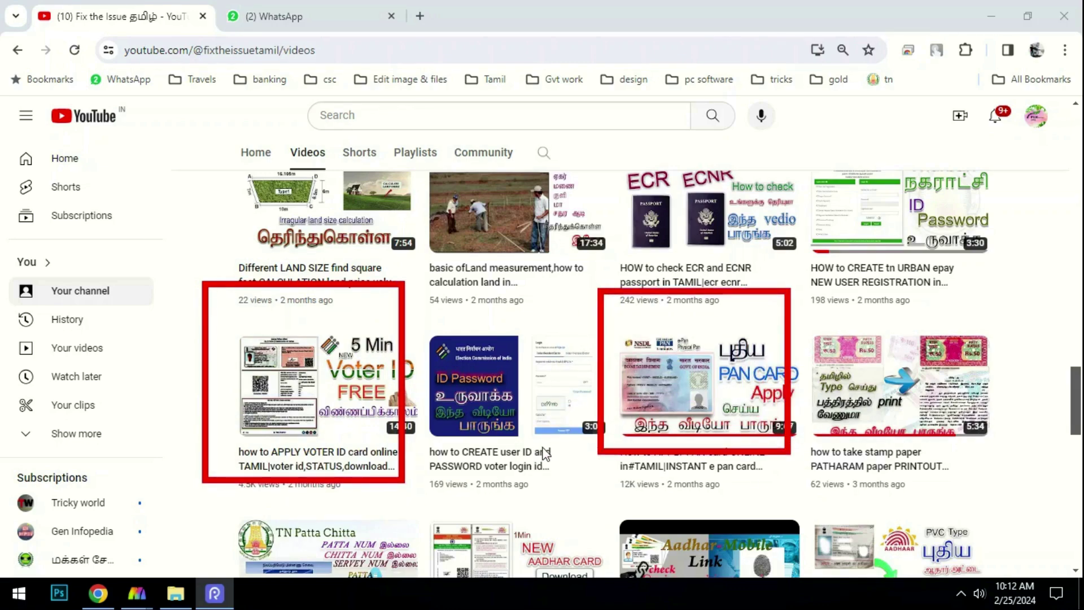
scroll(559, 469, up, 4)
drag(444, 288, 586, 402)
scroll(557, 459, up, 5)
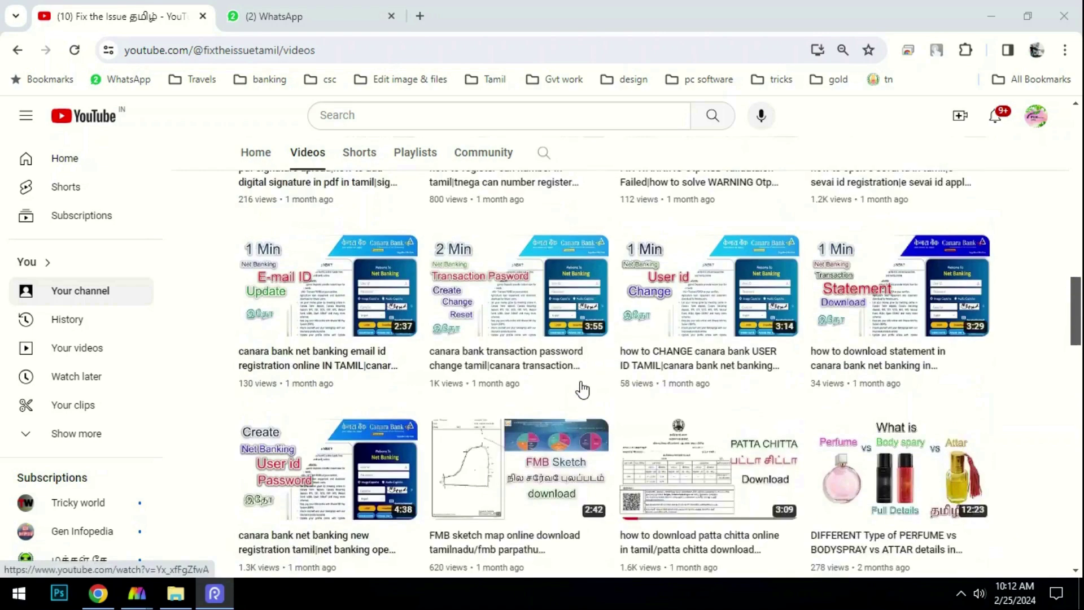
scroll(559, 446, up, 5)
scroll(630, 298, up, 6)
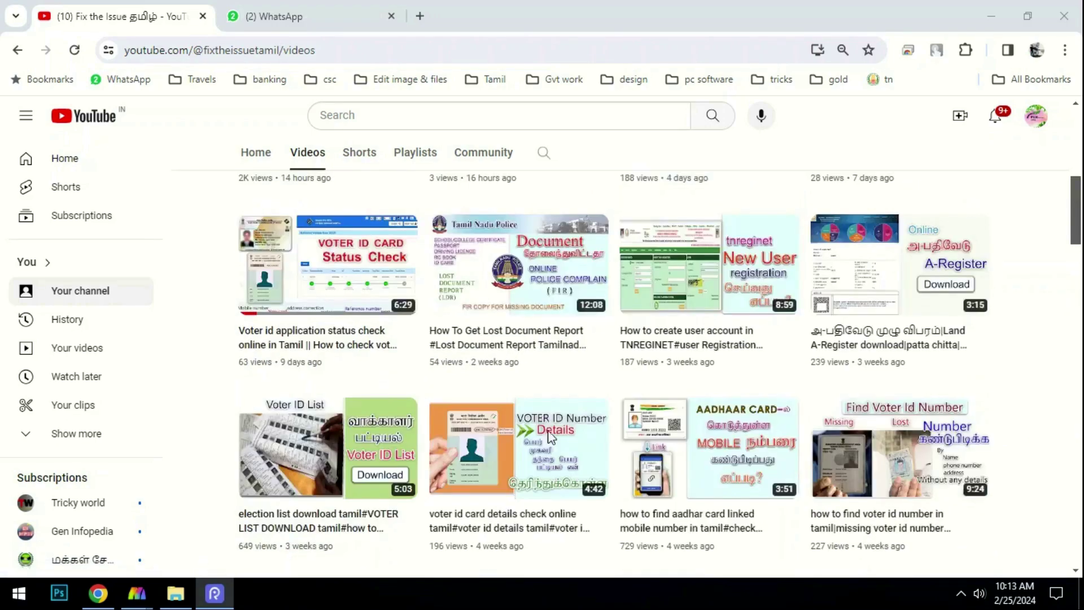
scroll(632, 295, down, 5)
scroll(632, 295, down, 13)
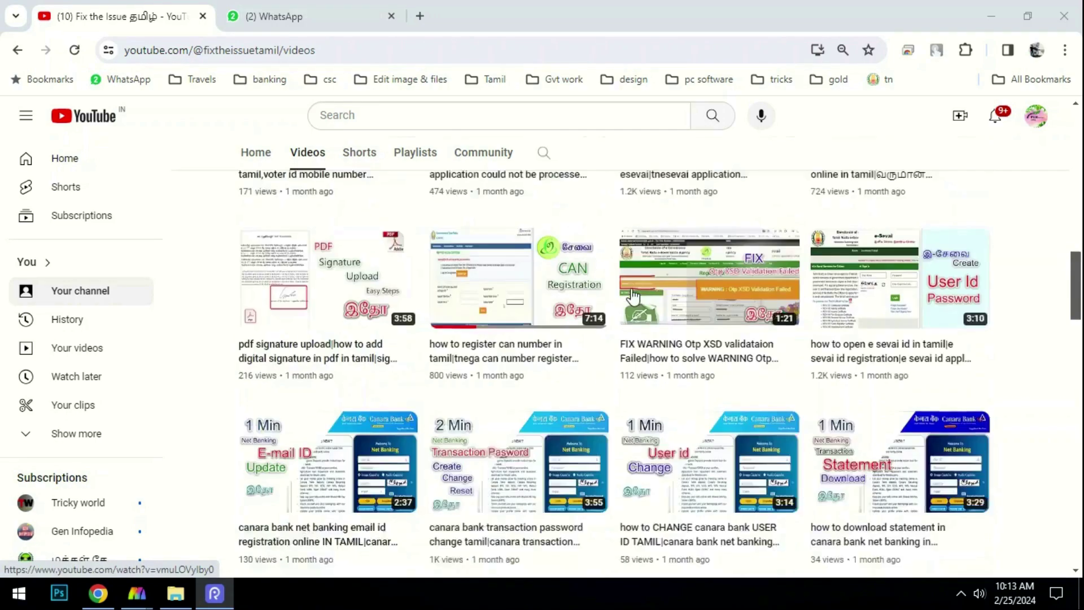
scroll(633, 295, down, 5)
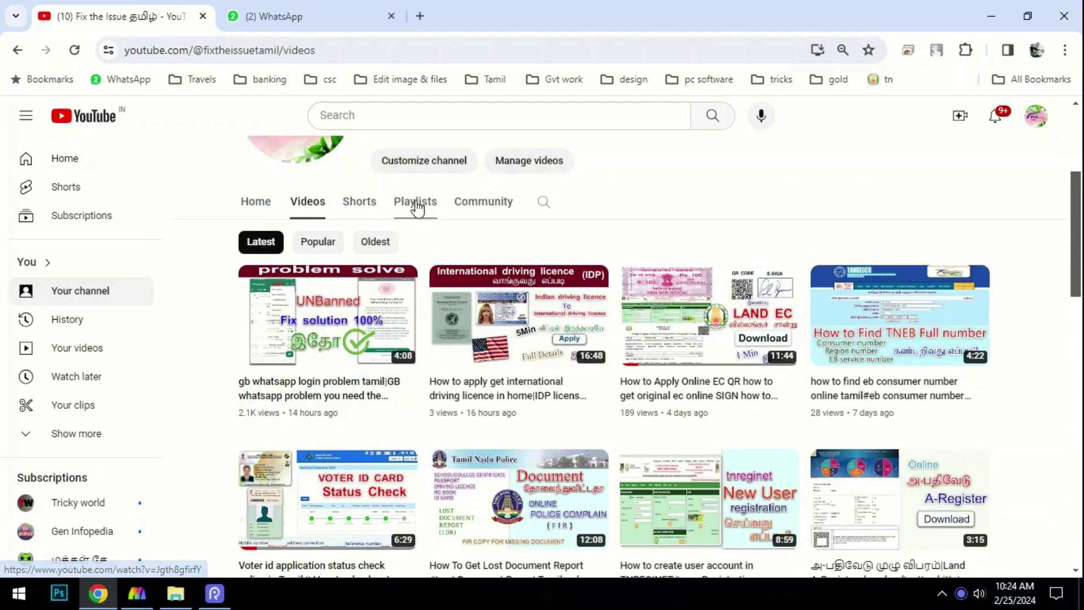
- Open the channel's playlists and look through the created playlists by topic
click(416, 203)
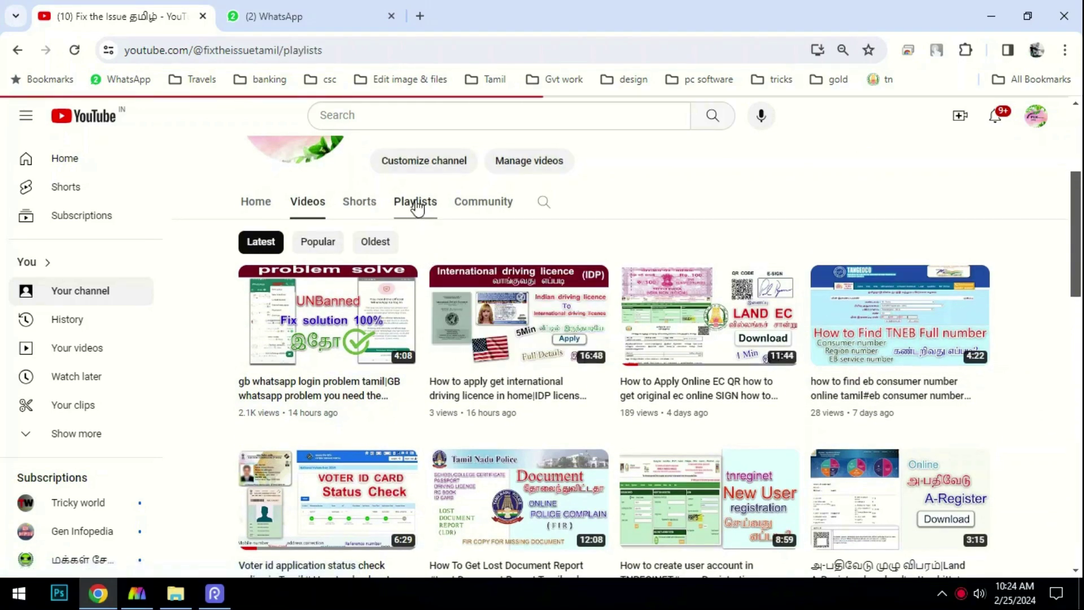
scroll(486, 305, down, 8)
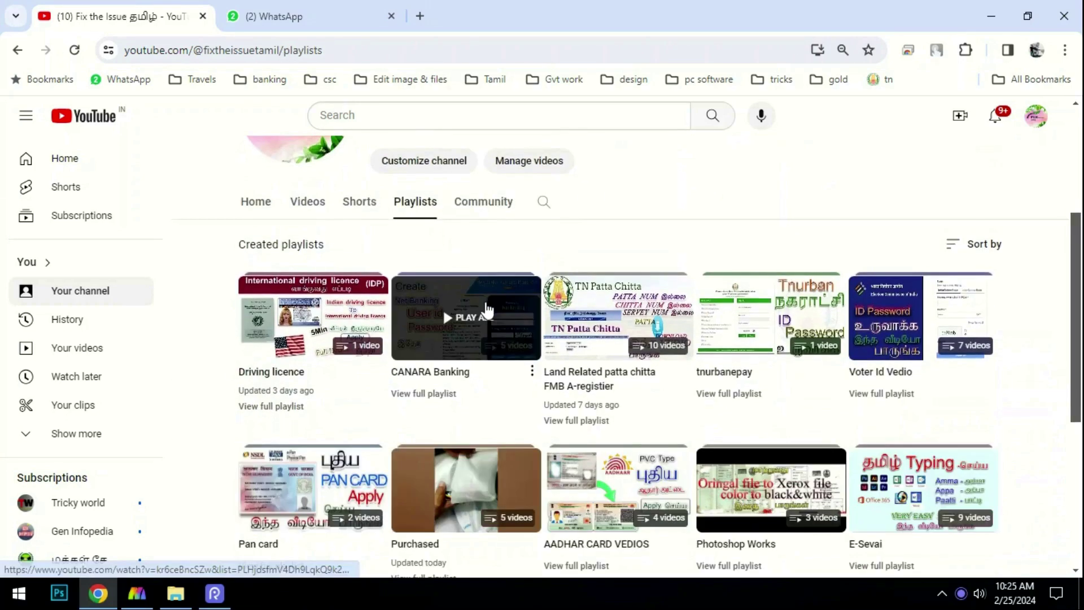
scroll(604, 343, down, 2)
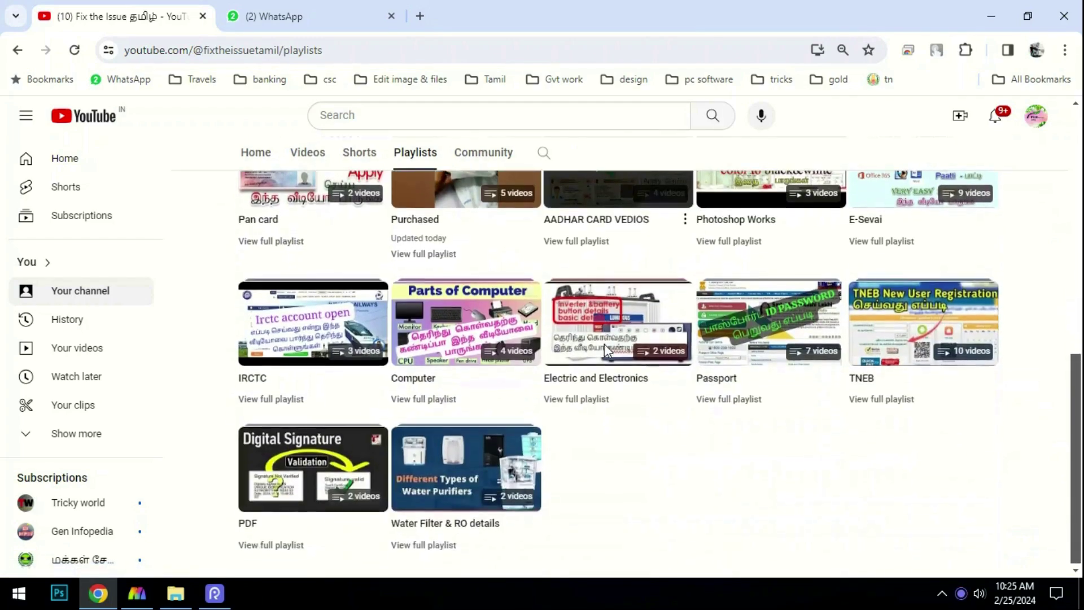
scroll(485, 375, up, 6)
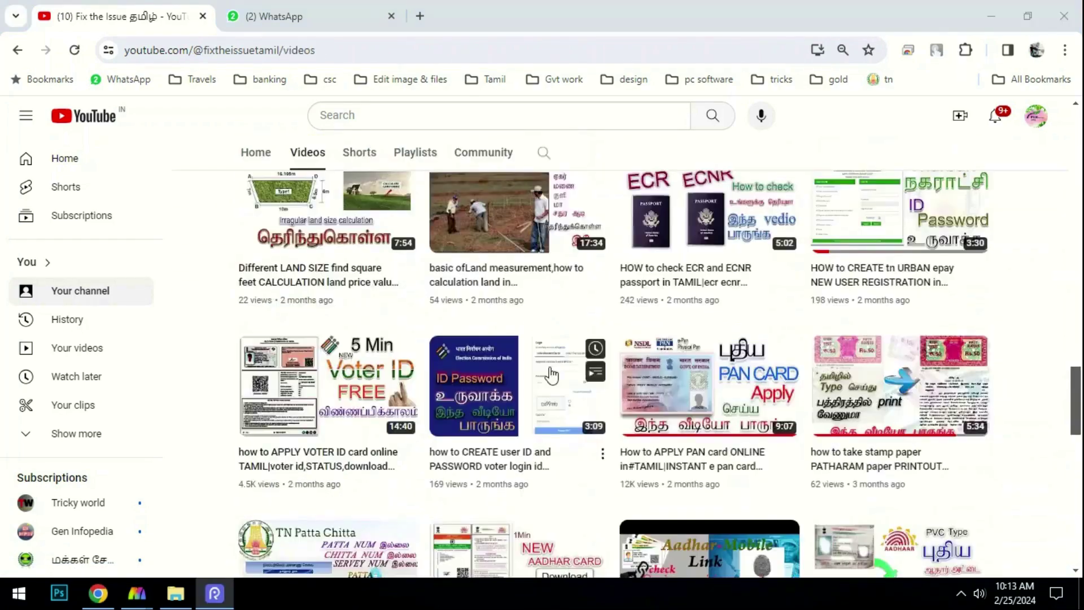
- Look through the channel's video list once more and return to its beginning
scroll(556, 326, up, 10)
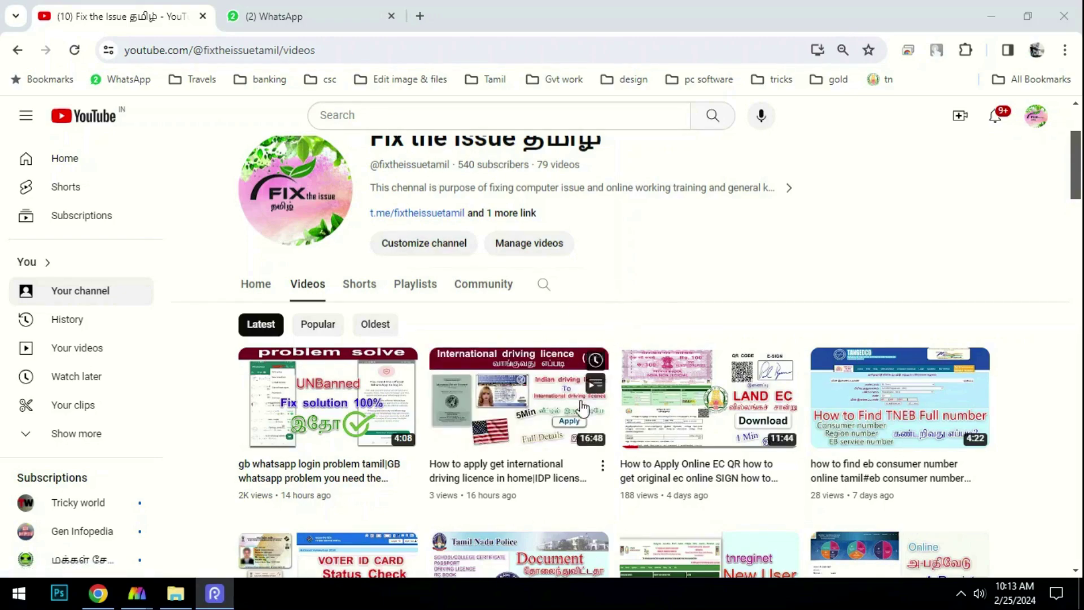
scroll(582, 406, down, 5)
scroll(563, 293, down, 10)
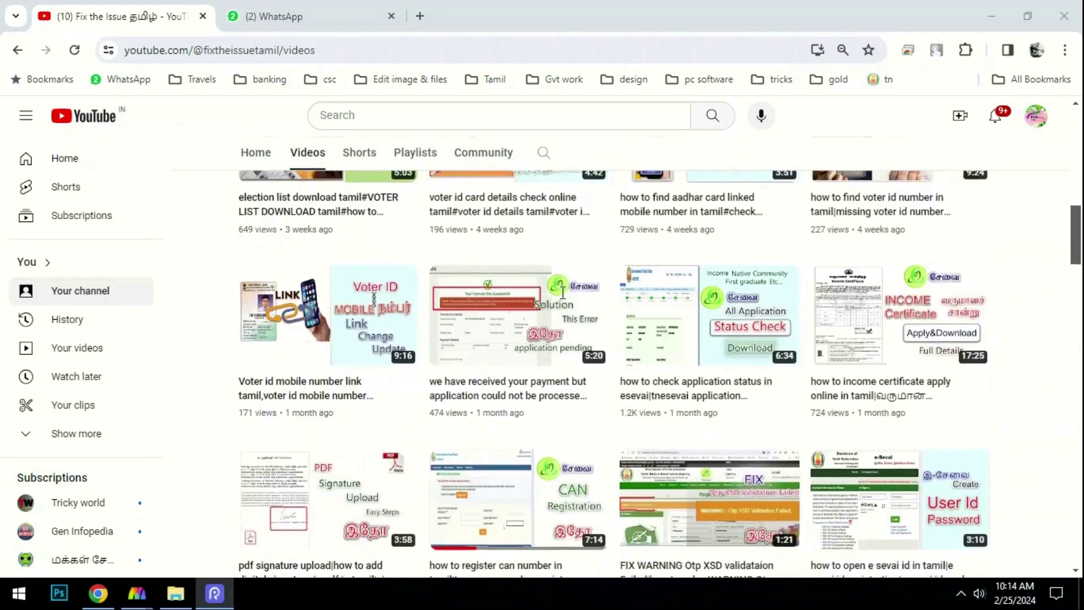
scroll(563, 293, down, 7)
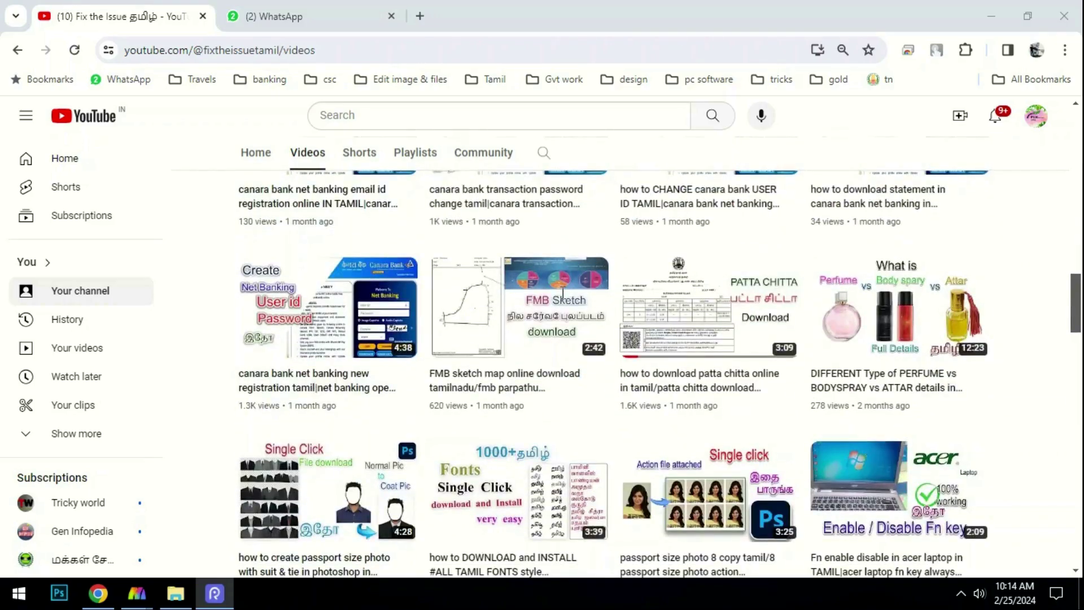
scroll(563, 293, up, 20)
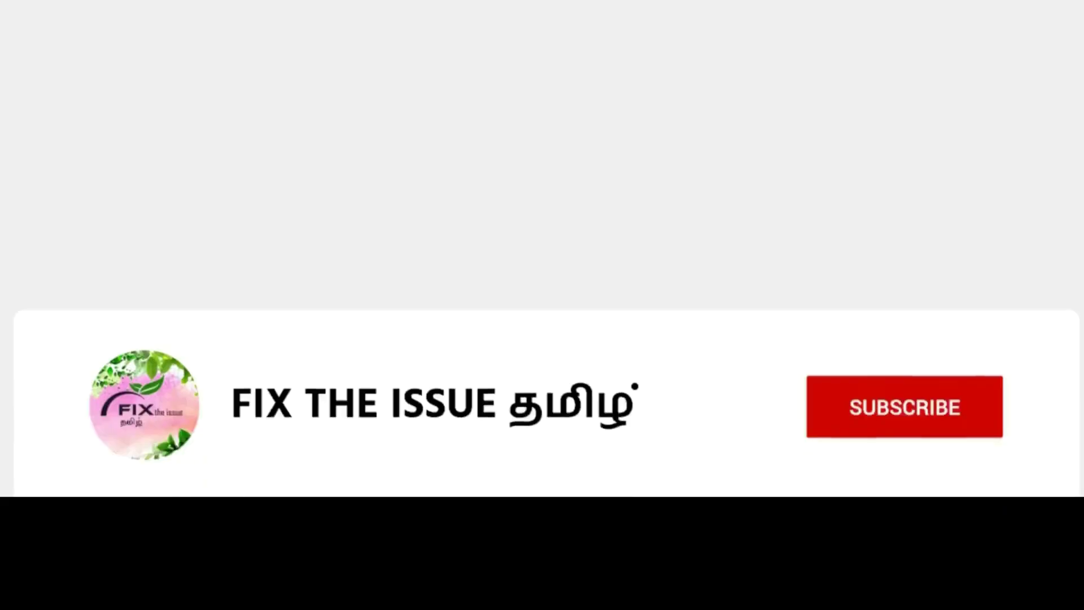